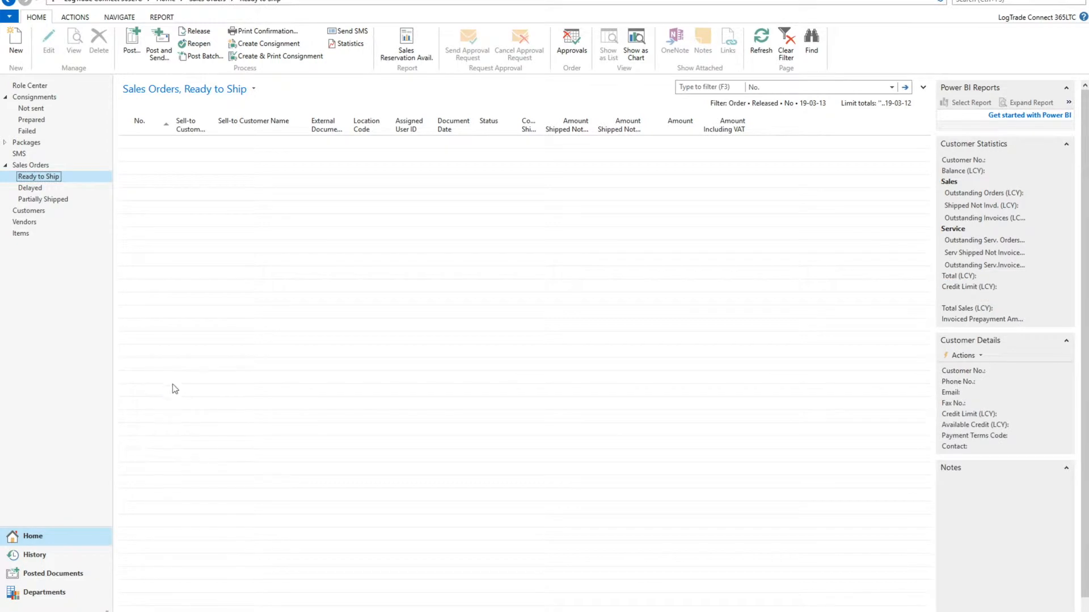
Open the first ready-to-ship sales order for editing and go to the Chevrolet line's quantity to ship
{"action": "left_click", "coordinate": [202, 145]}
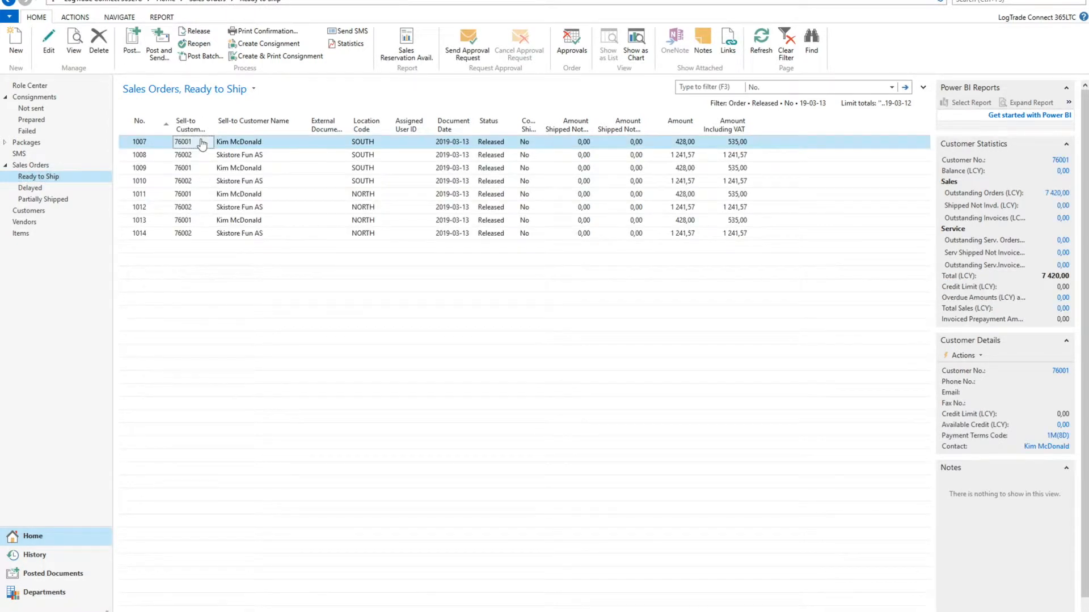
{"action": "left_click", "coordinate": [48, 40]}
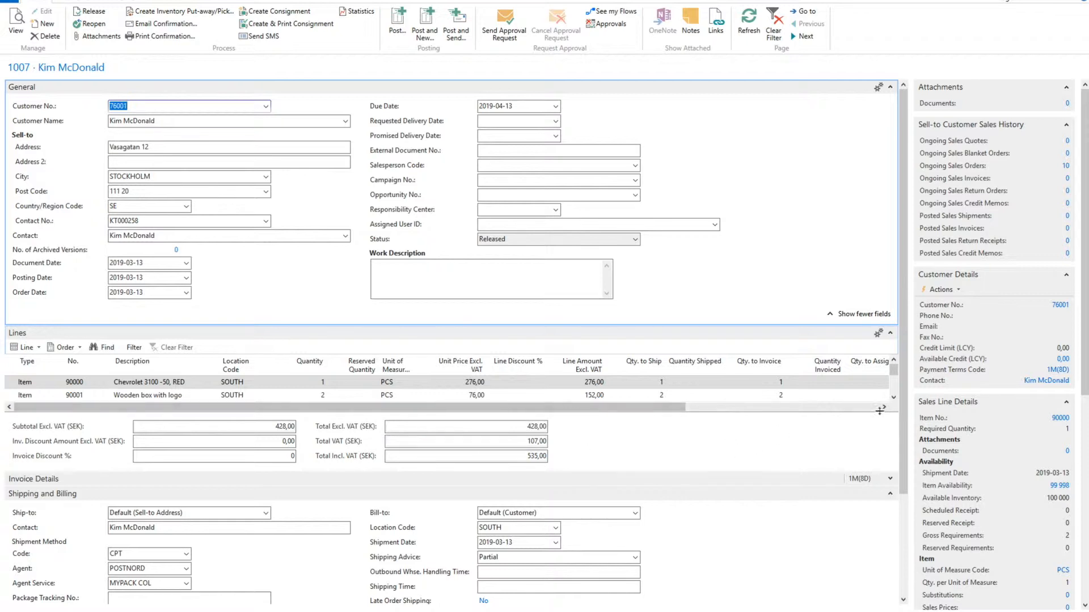
{"action": "left_click", "coordinate": [657, 382]}
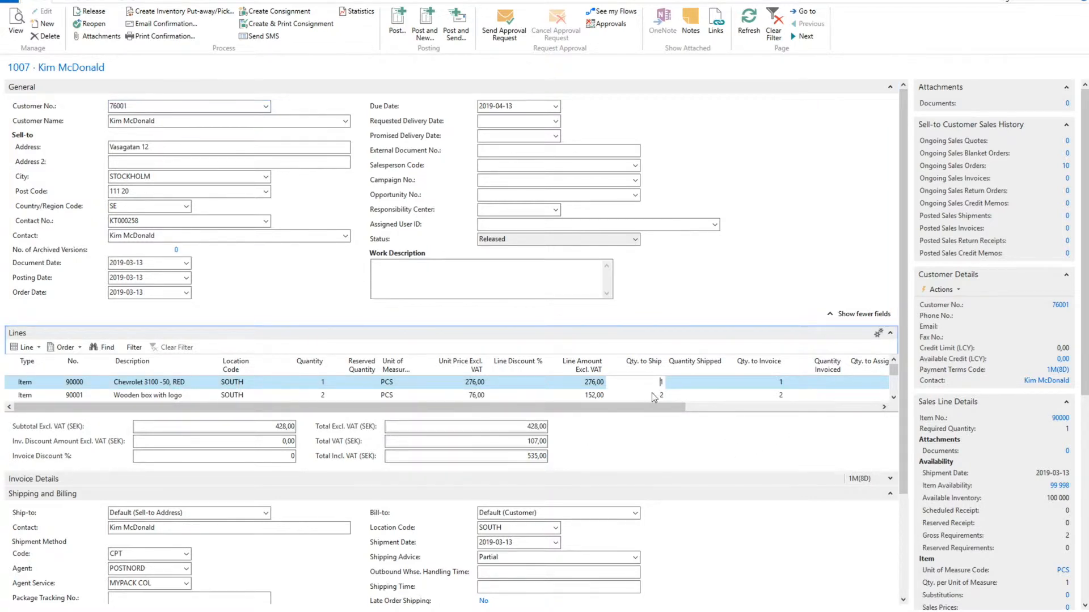
Set the order's package type shortcut code to BOX in the shipping details
{"action": "left_click_drag", "start_coordinate": [906, 412], "coordinate": [902, 520]}
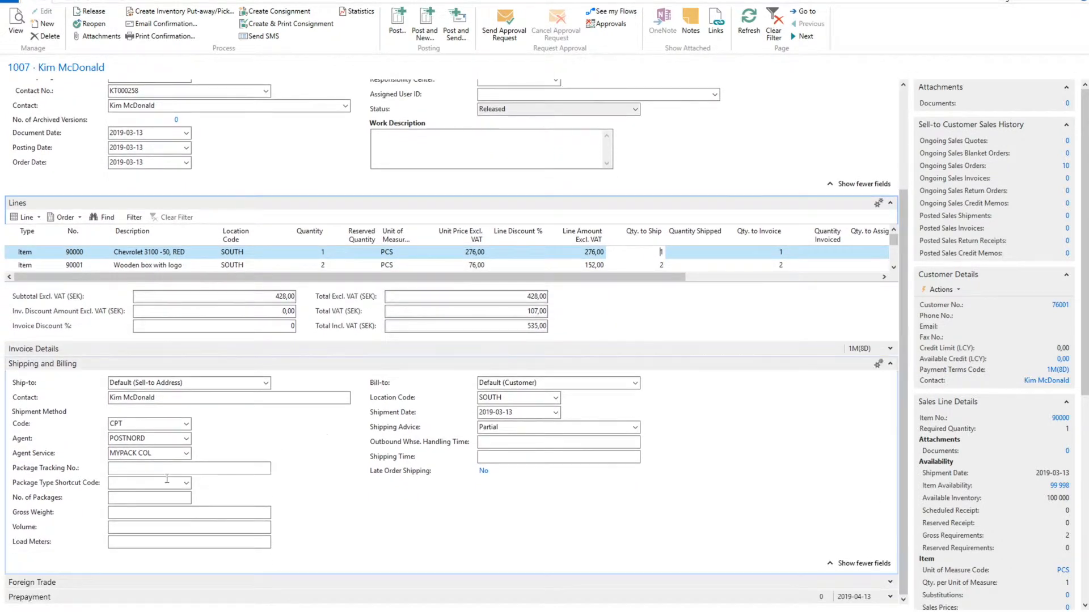
{"action": "left_click", "coordinate": [160, 484]}
{"action": "type", "text": "box"}
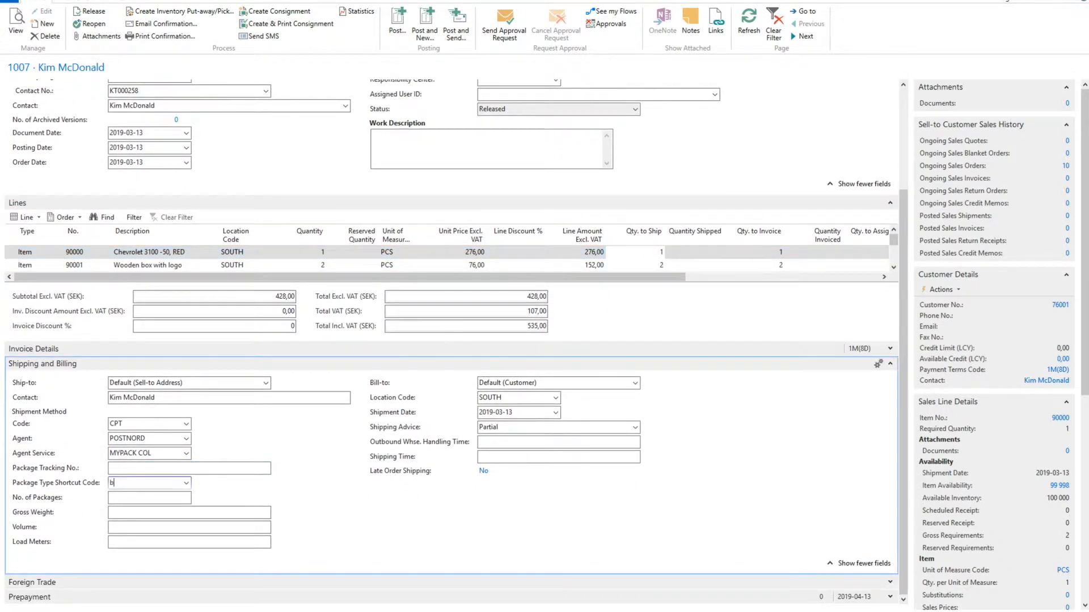
{"action": "key", "text": "Tab"}
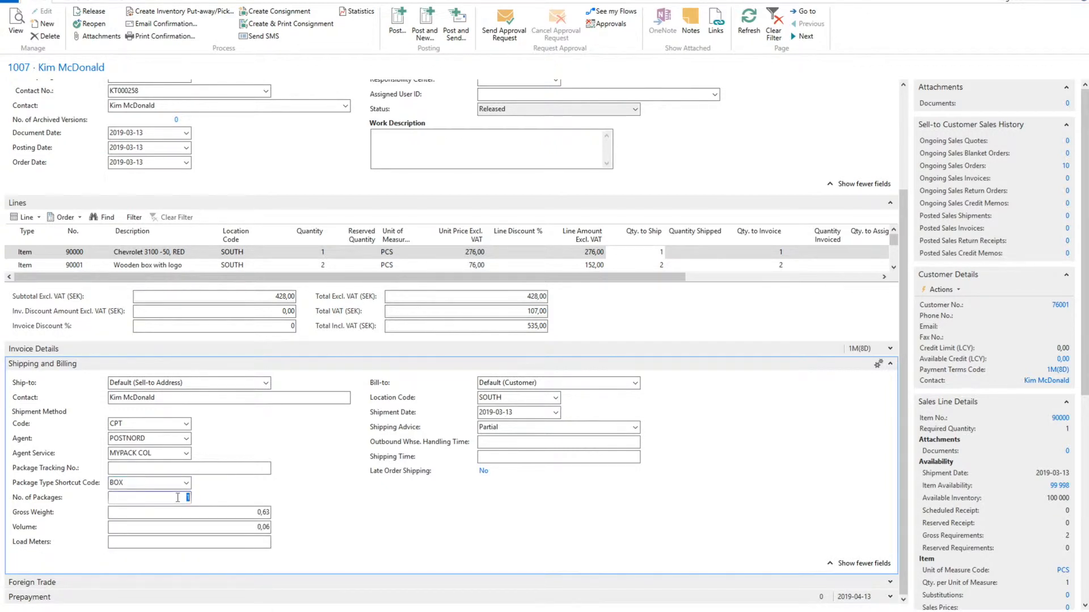
Set the order's number of packages to 2
{"action": "type", "text": "2"}
{"action": "key", "text": "Tab"}
{"action": "mouse_move", "coordinate": [396, 476]}
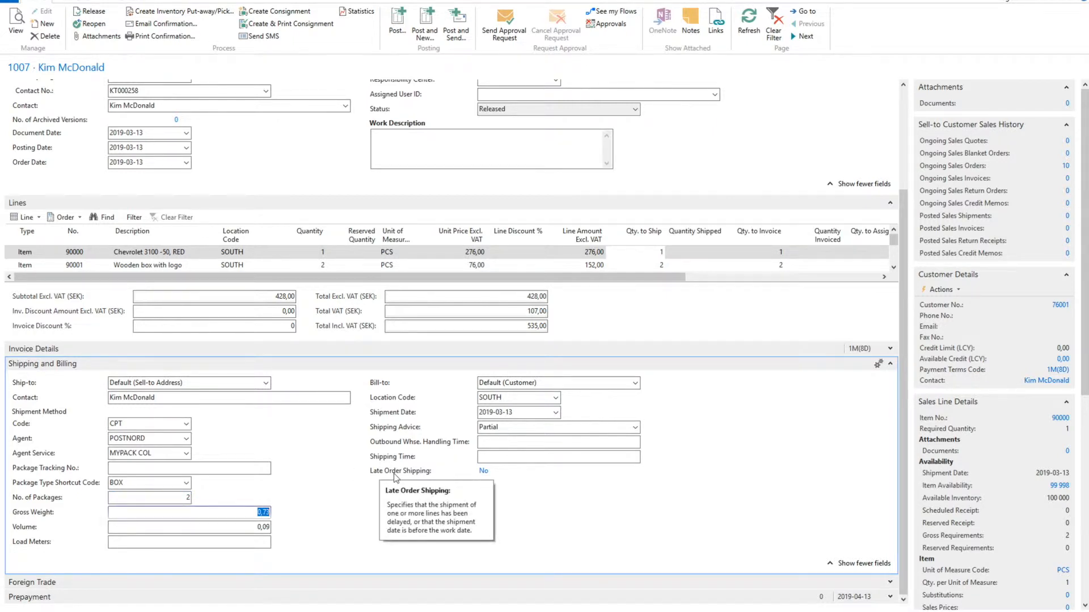
Set the order's number of packages to 1 and its gross weight to 1
{"action": "key", "text": "shift+Tab"}
{"action": "type", "text": "1"}
{"action": "key", "text": "Tab"}
{"action": "type", "text": "1"}
{"action": "key", "text": "Tab"}
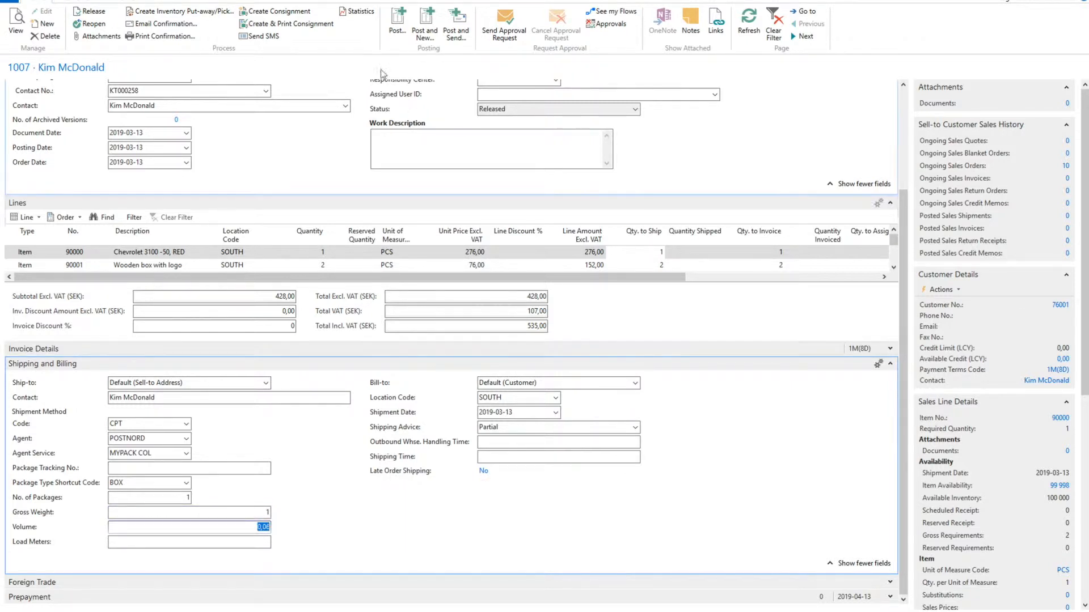
Create and print the consignment for the boxed order, and highlight its package tracking number
{"action": "left_click", "coordinate": [292, 29]}
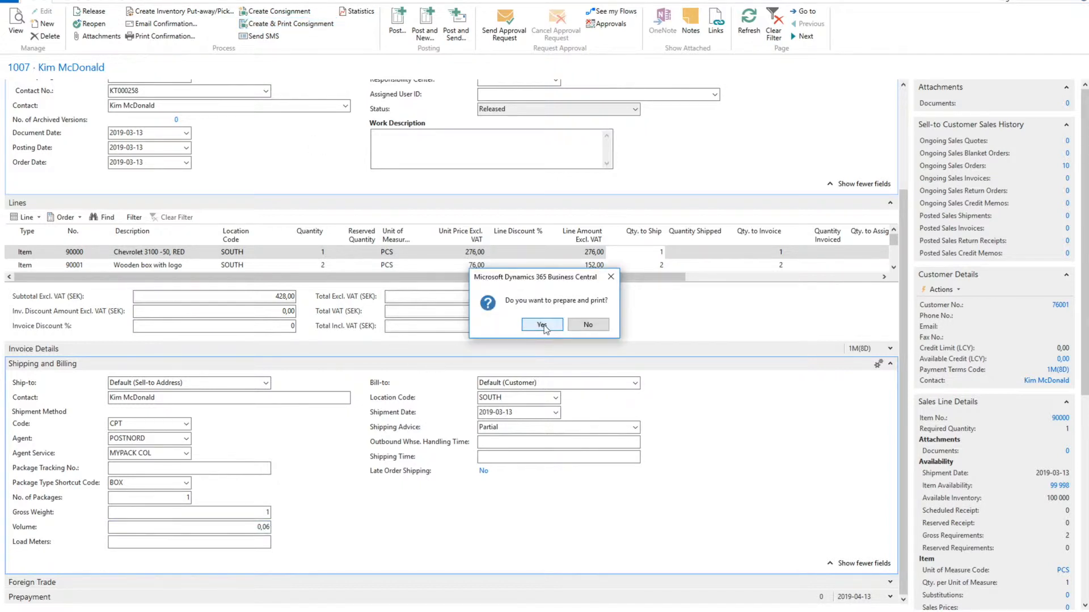
{"action": "left_click", "coordinate": [543, 325]}
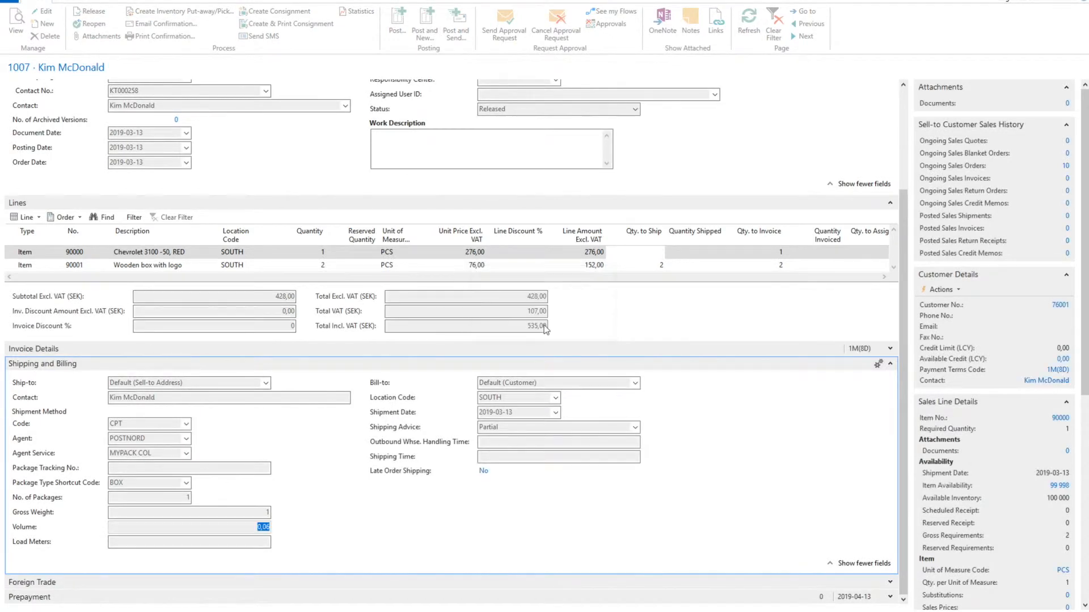
{"action": "left_click", "coordinate": [192, 467]}
{"action": "left_click_drag", "start_coordinate": [193, 468], "coordinate": [89, 470]}
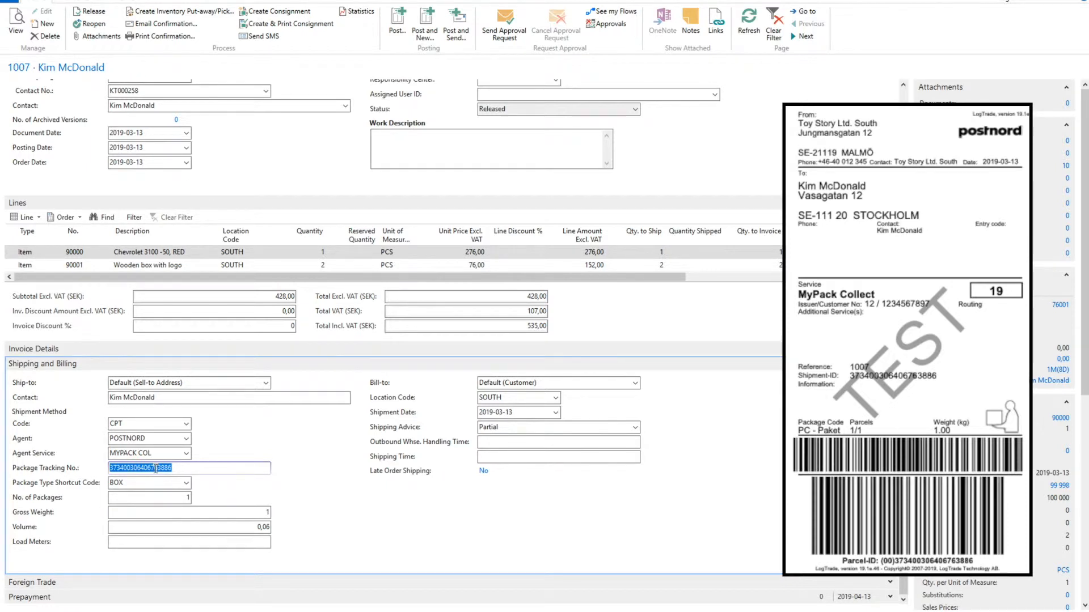
Post the sales order with the Ship and Invoice option
{"action": "left_click", "coordinate": [397, 23]}
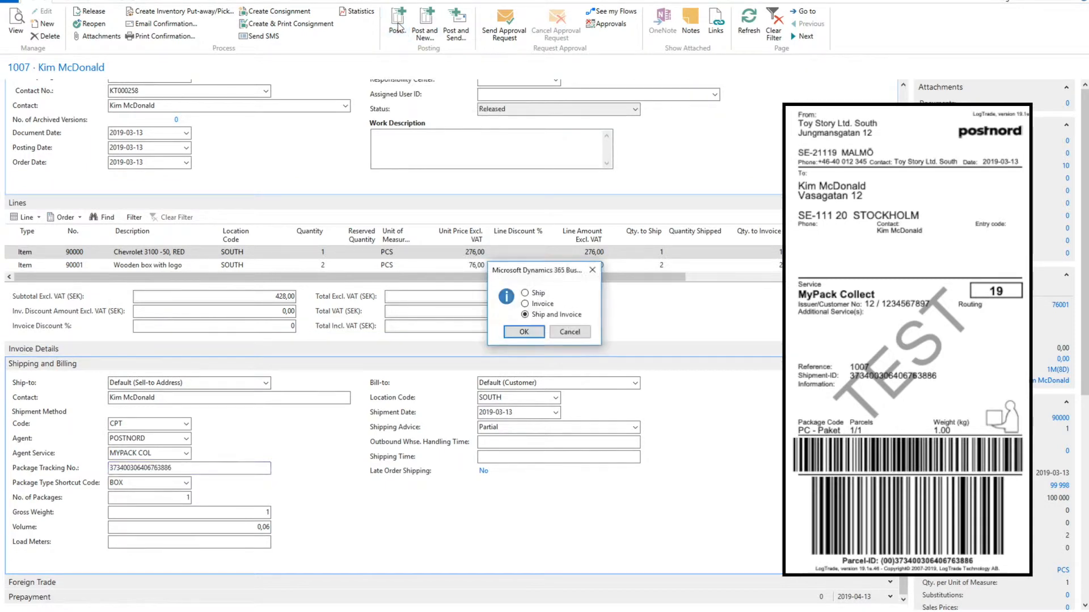
{"action": "left_click", "coordinate": [525, 333]}
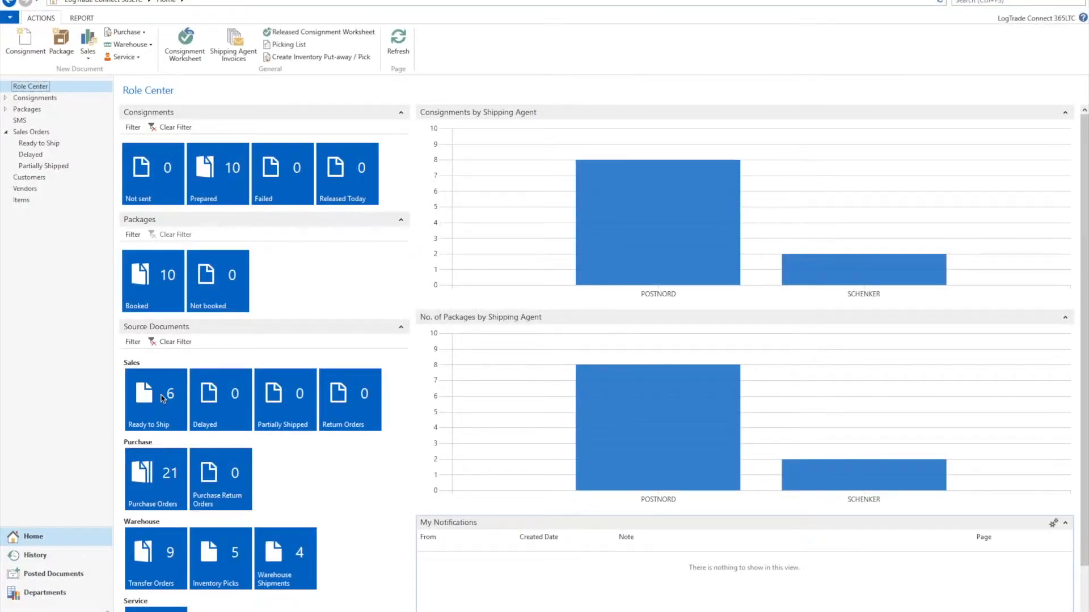
Open the first ready-to-ship sales order for Play for fun for editing
{"action": "left_click", "coordinate": [162, 399]}
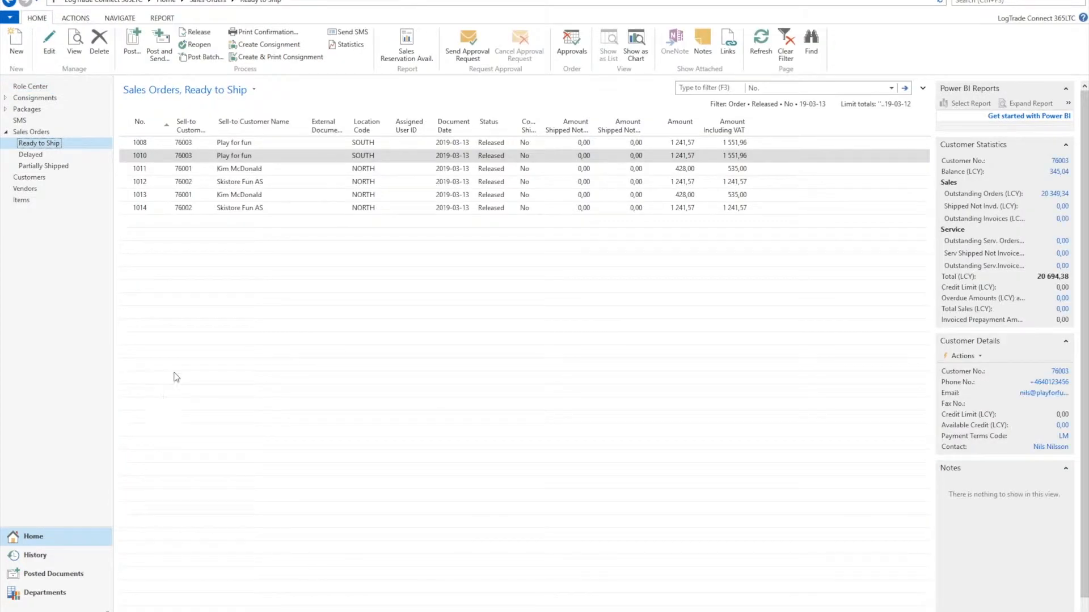
{"action": "left_click", "coordinate": [163, 147]}
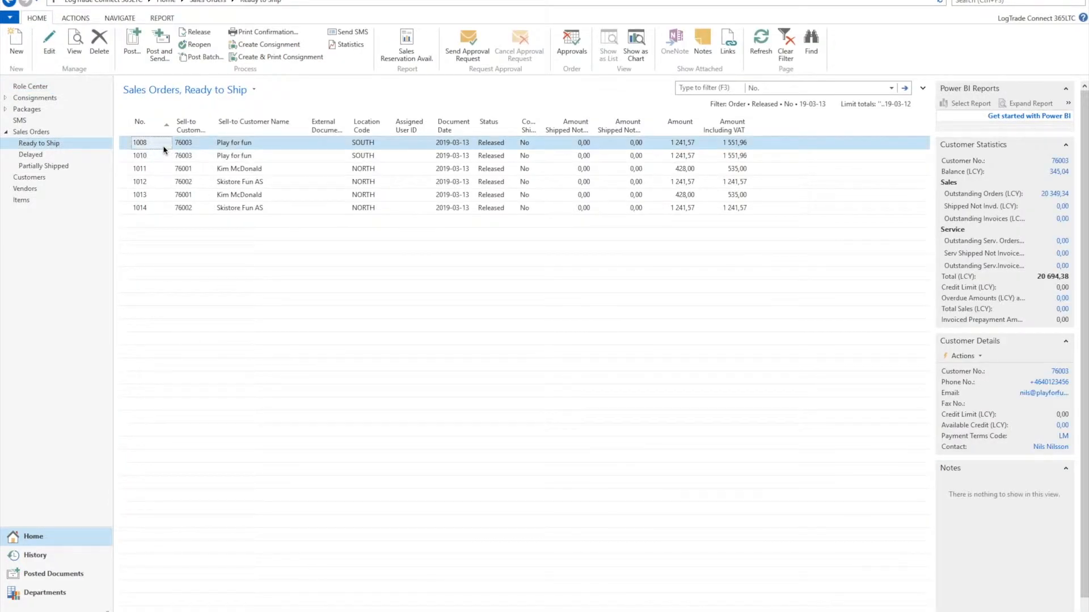
{"action": "left_click", "coordinate": [50, 48]}
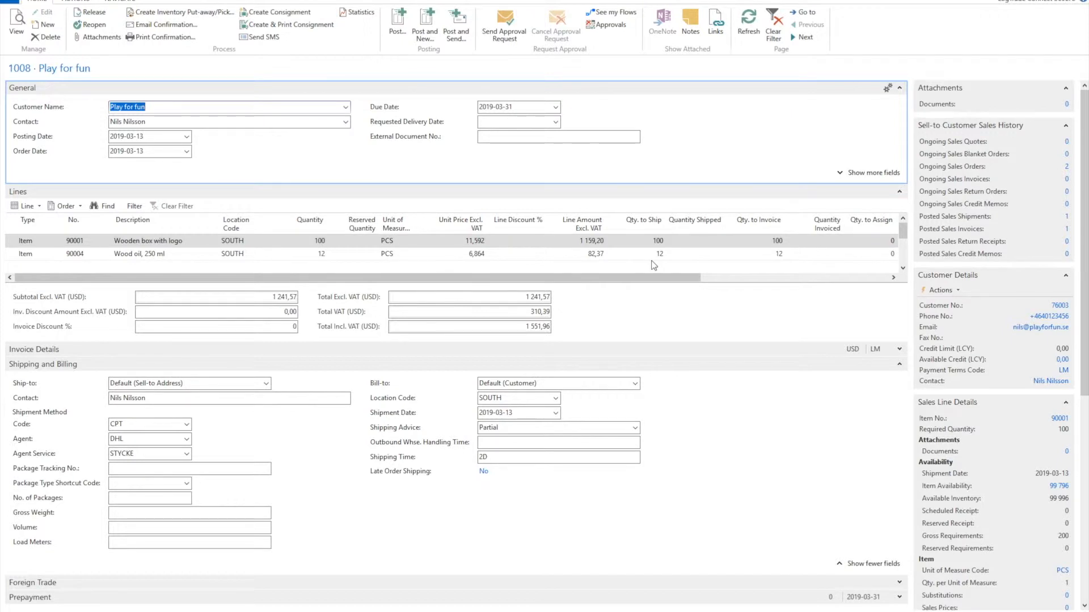
Set the package type shortcut code to PALLET on the Play for fun order, keeping the proposed package count and weight
{"action": "left_click", "coordinate": [141, 481]}
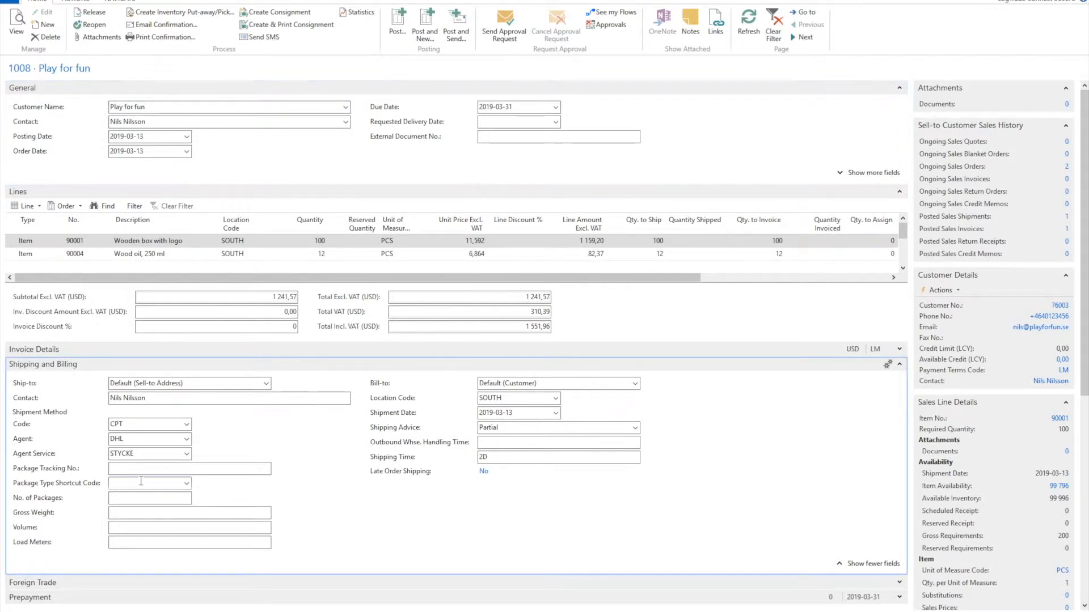
{"action": "left_click", "coordinate": [186, 483]}
{"action": "left_click", "coordinate": [180, 536]}
{"action": "key", "text": "Tab"}
{"action": "key", "text": "Tab"}
{"action": "key", "text": "Tab"}
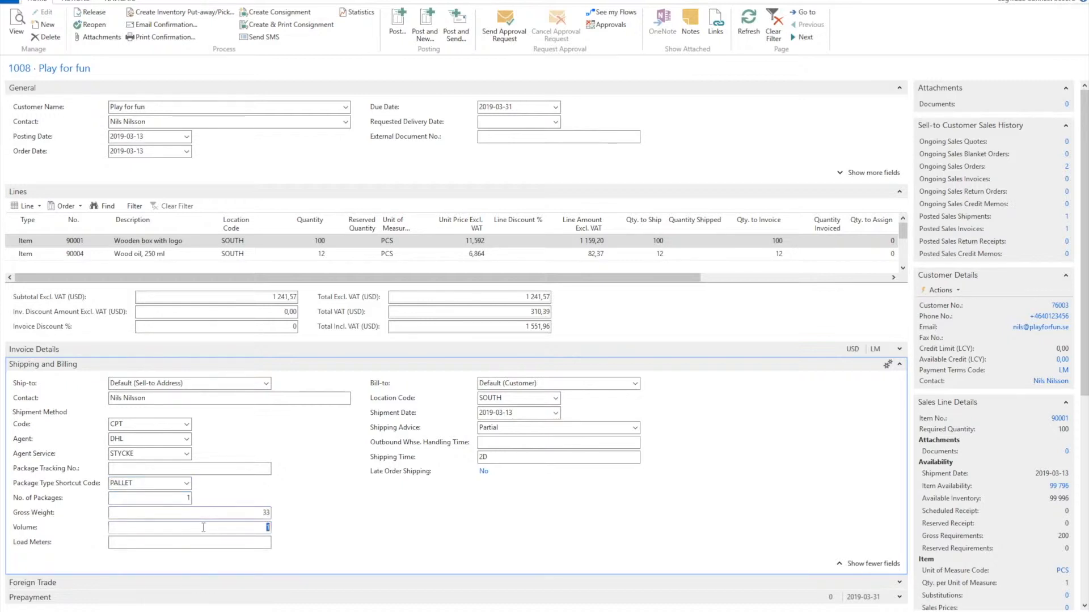
Create and print the consignment for the Play for fun order and acknowledge the freight cost update
{"action": "left_click", "coordinate": [292, 26]}
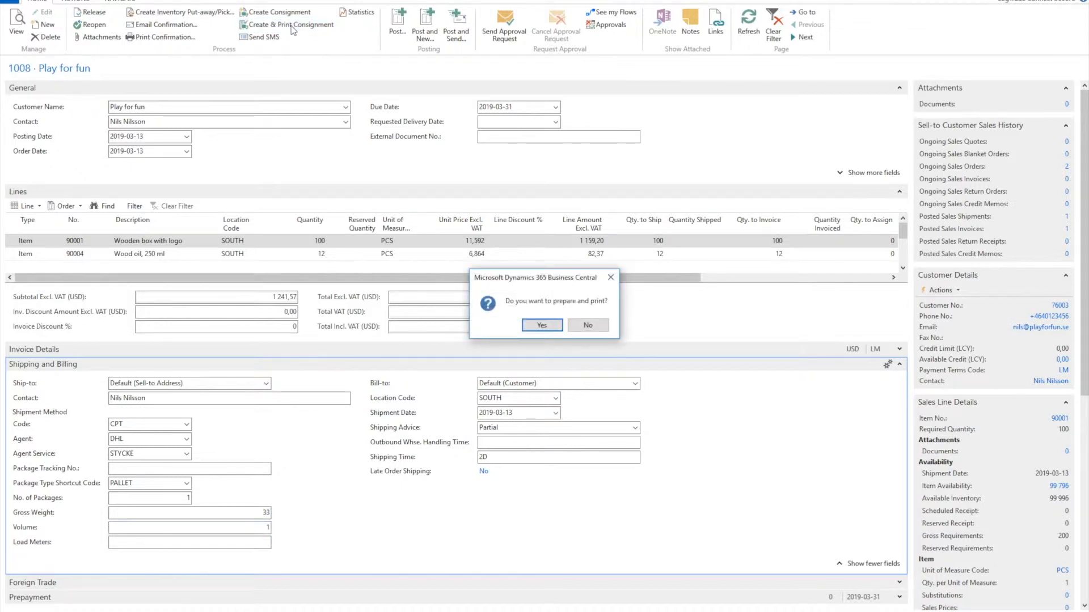
{"action": "left_click", "coordinate": [541, 326]}
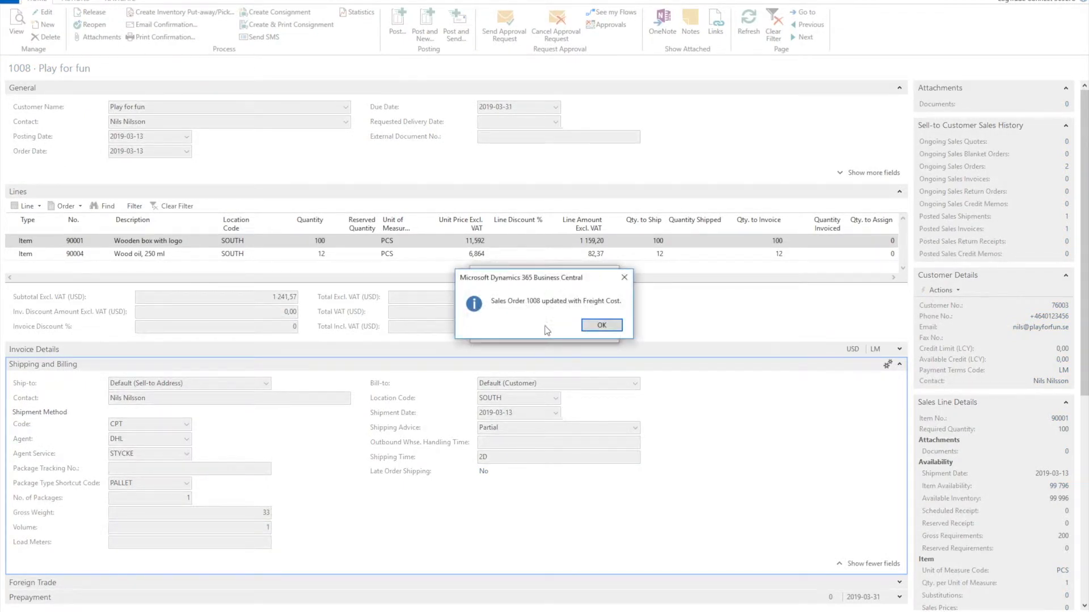
{"action": "left_click", "coordinate": [599, 325]}
{"action": "left_click", "coordinate": [600, 326]}
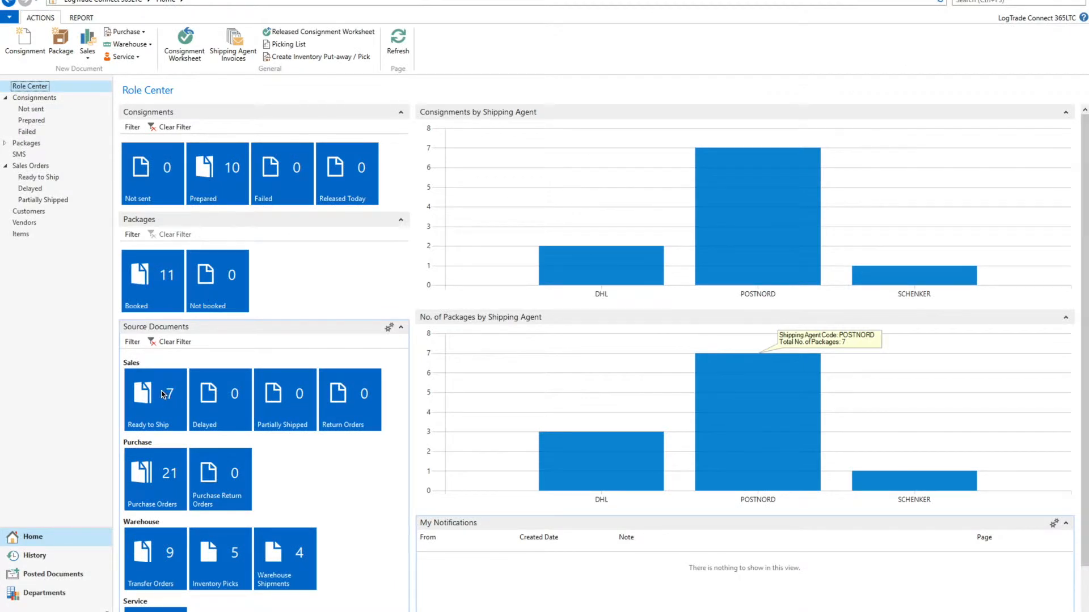
Open the second sales order in the ready-to-ship list for editing
{"action": "left_click", "coordinate": [162, 394]}
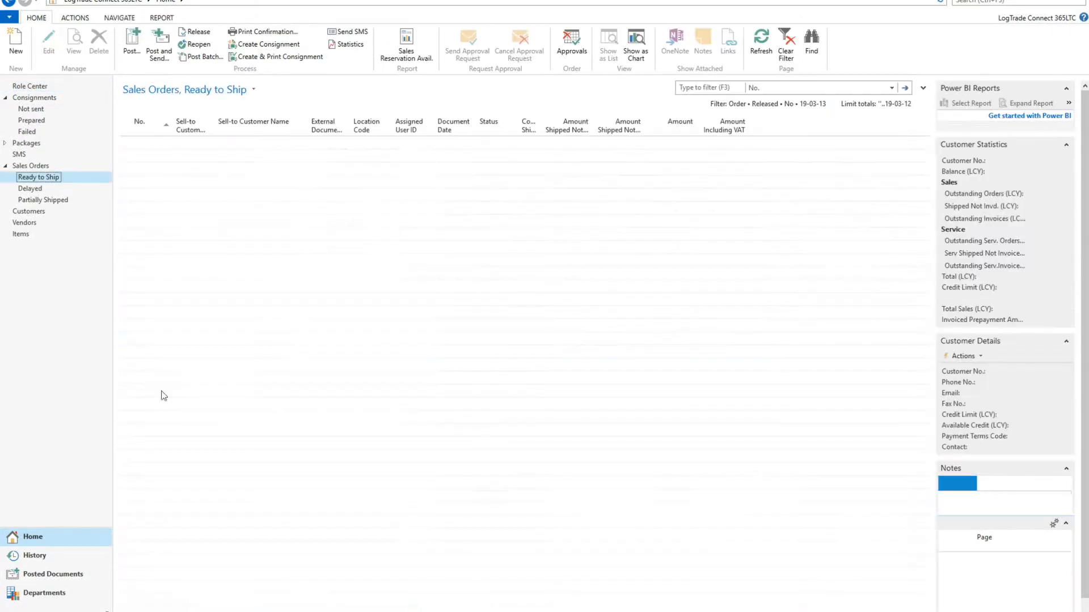
{"action": "left_click", "coordinate": [148, 157]}
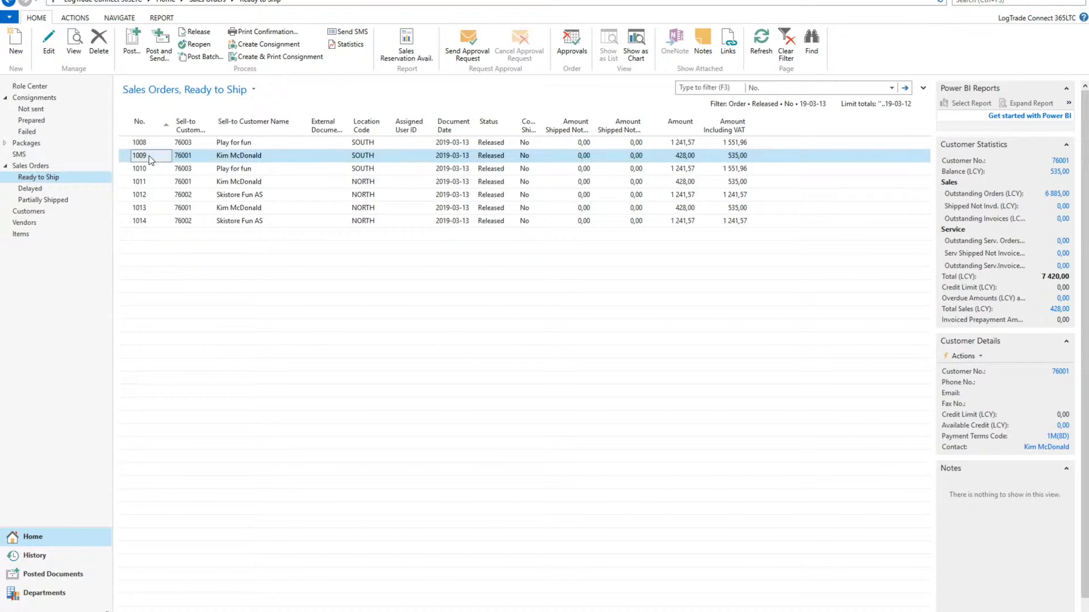
{"action": "left_click", "coordinate": [50, 45]}
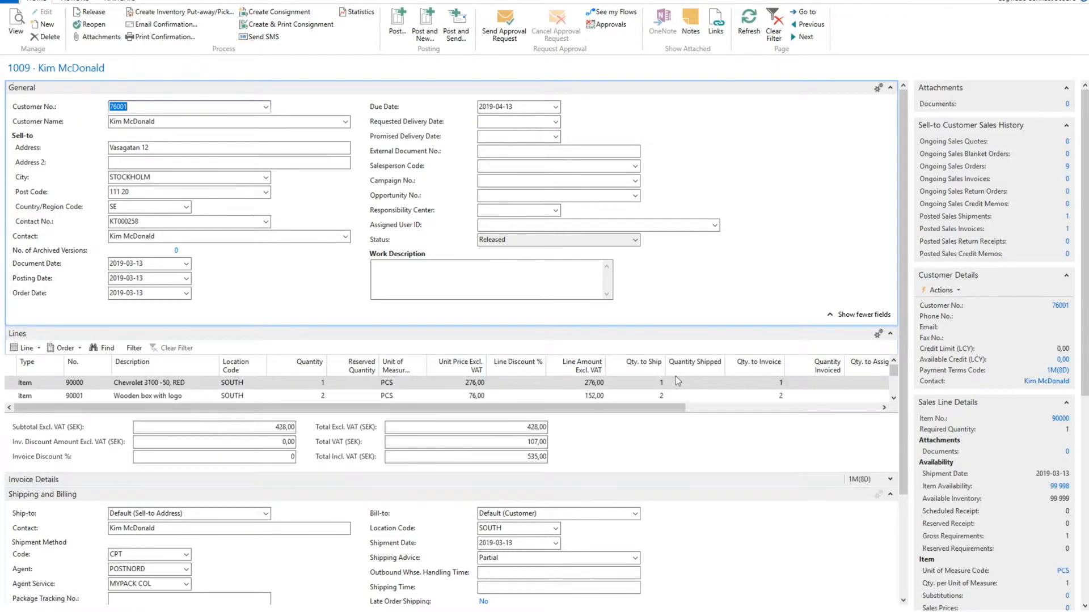
Create and print the consignment without entering package details, and highlight the order's package tracking number
{"action": "left_click_drag", "start_coordinate": [903, 340], "coordinate": [904, 433]}
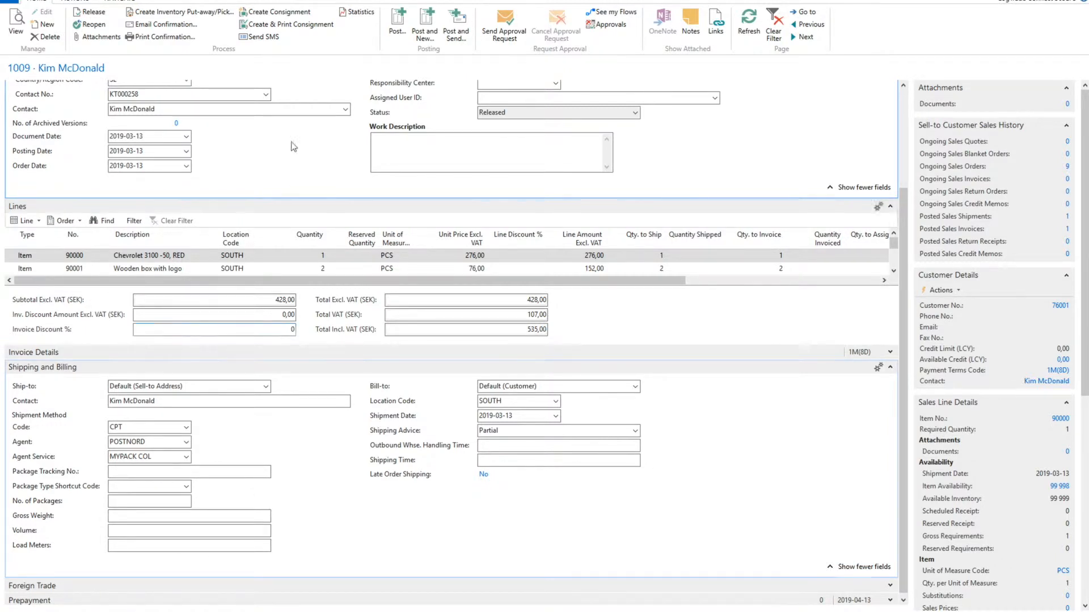
{"action": "left_click", "coordinate": [310, 25]}
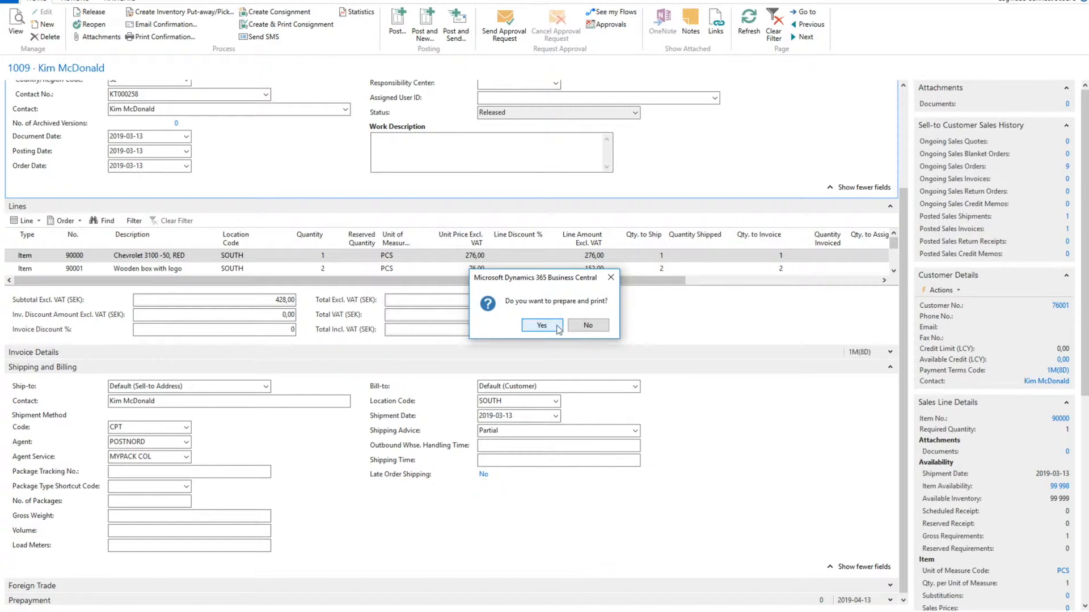
{"action": "left_click", "coordinate": [559, 328]}
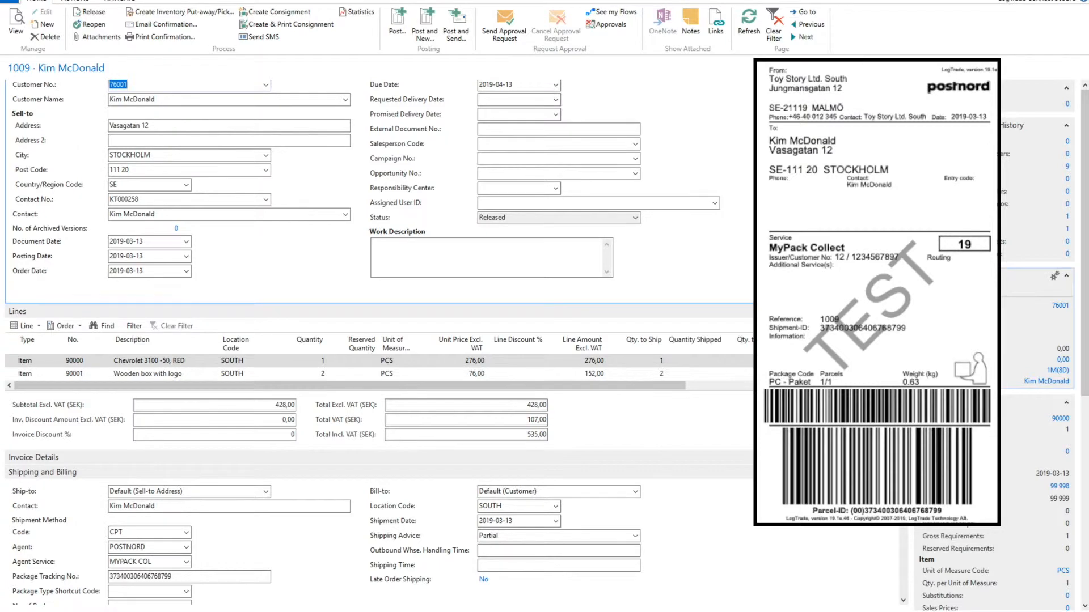
{"action": "scroll", "coordinate": [133, 522], "scroll_direction": "down", "scroll_amount": 2}
{"action": "left_click", "coordinate": [134, 522]}
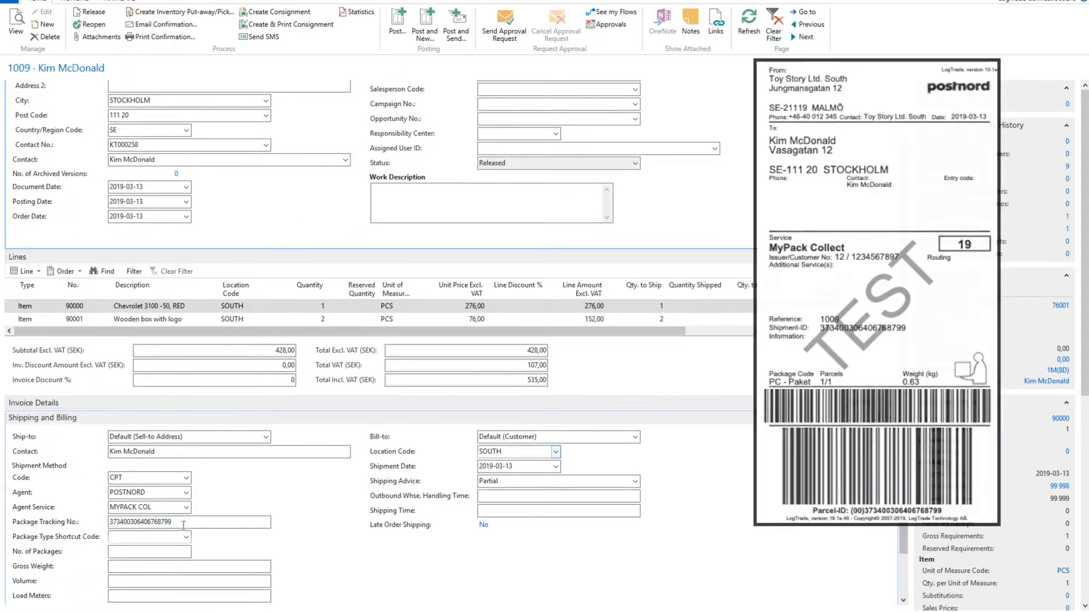
{"action": "double_click", "coordinate": [134, 522]}
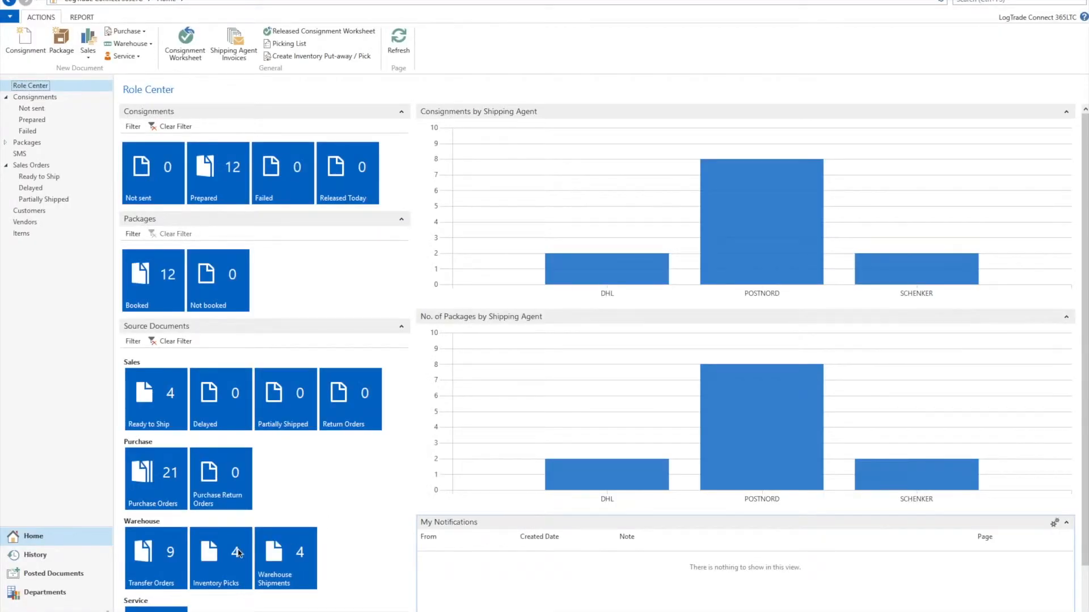
Open the first inventory pick and set the quantity to handle to 1 for the Chevrolet and 2 for the wooden box
{"action": "left_click", "coordinate": [237, 552]}
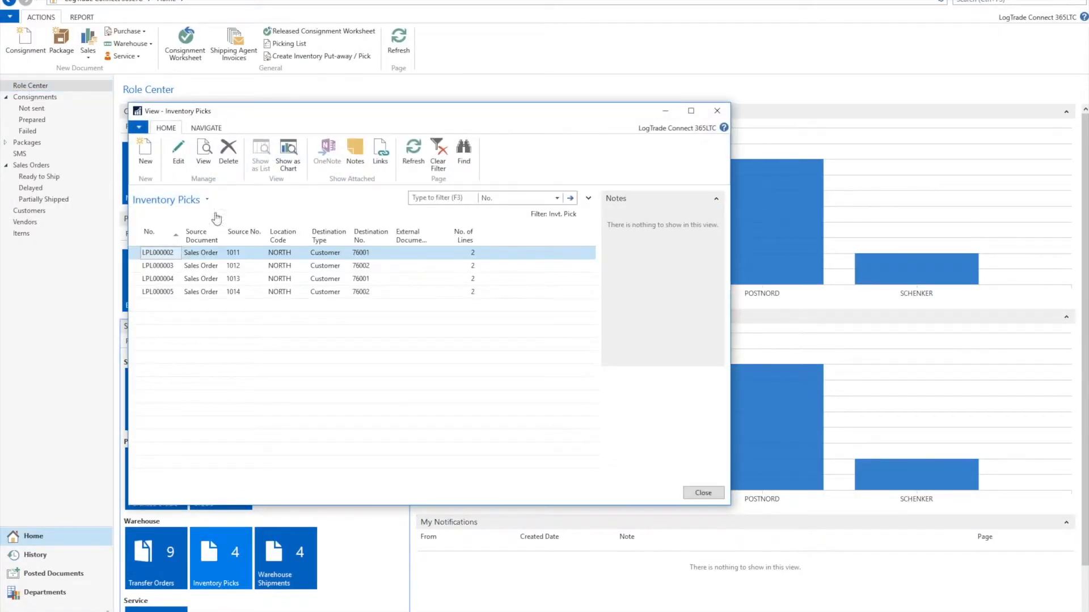
{"action": "left_click", "coordinate": [178, 150]}
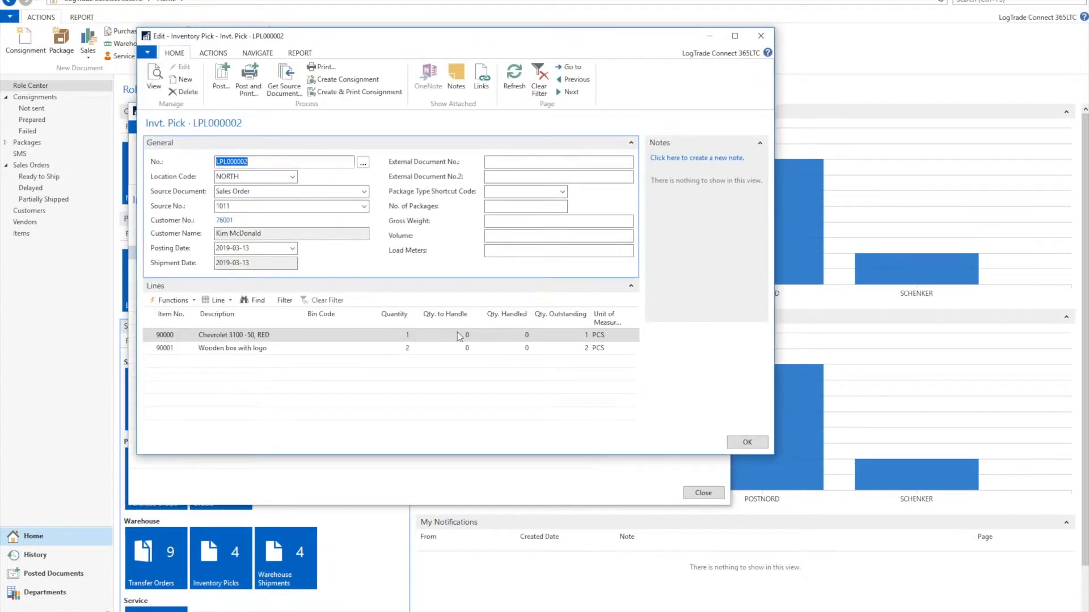
{"action": "left_click", "coordinate": [406, 337]}
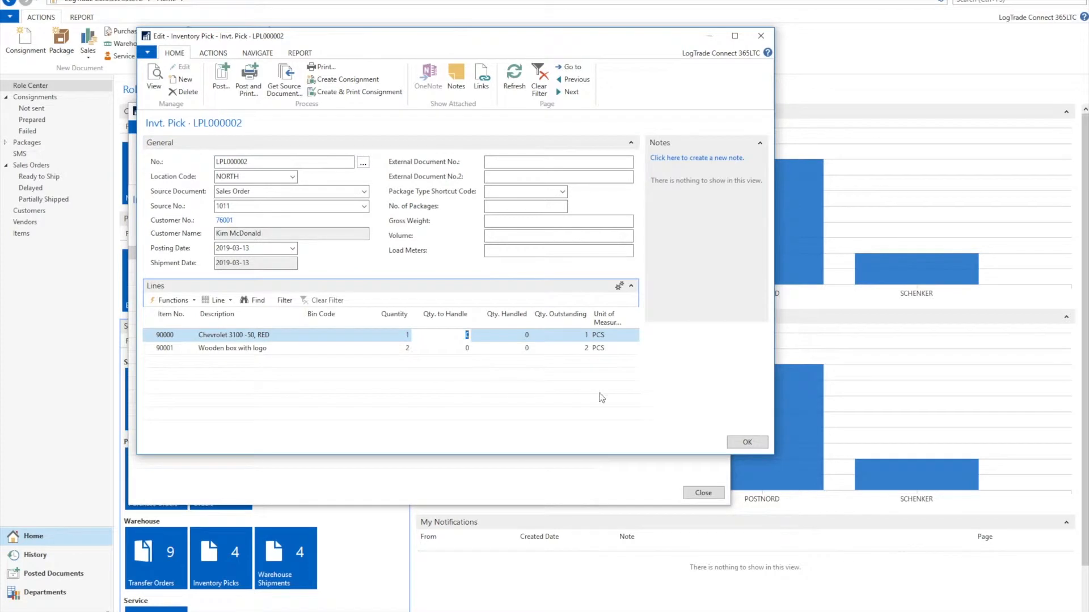
{"action": "type", "text": "1"}
{"action": "key", "text": "Down"}
{"action": "type", "text": "2"}
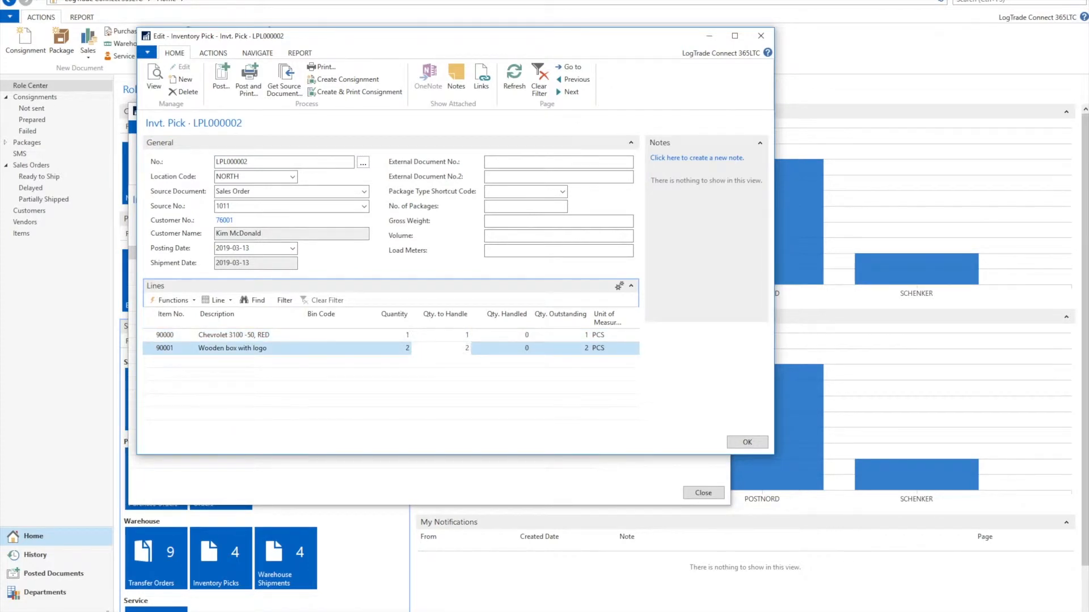
{"action": "key", "text": "Tab"}
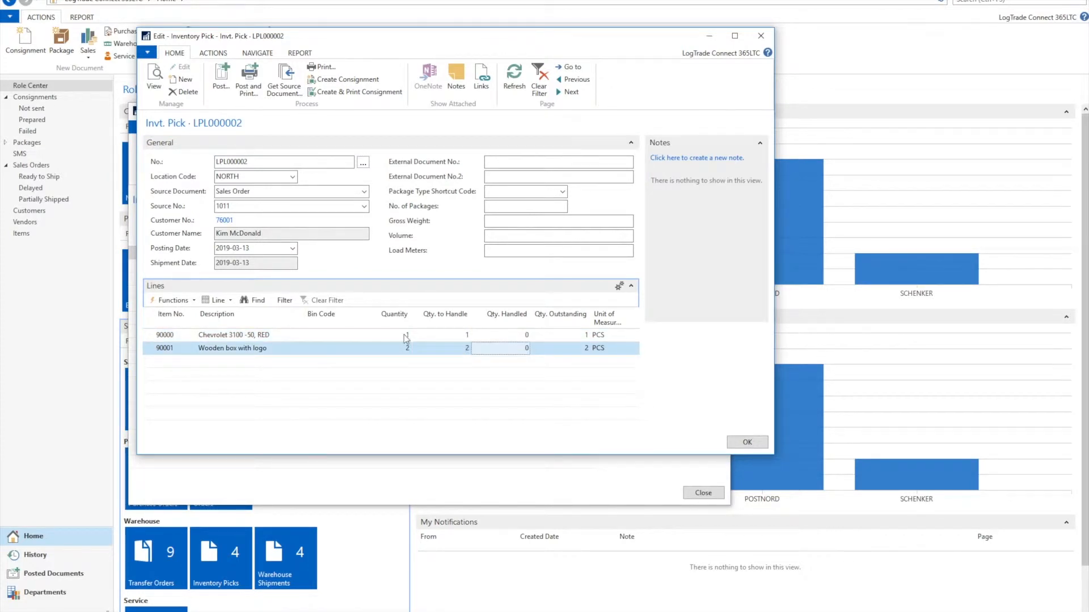
Set the inventory pick's package type shortcut code to BOX
{"action": "left_click", "coordinate": [516, 193]}
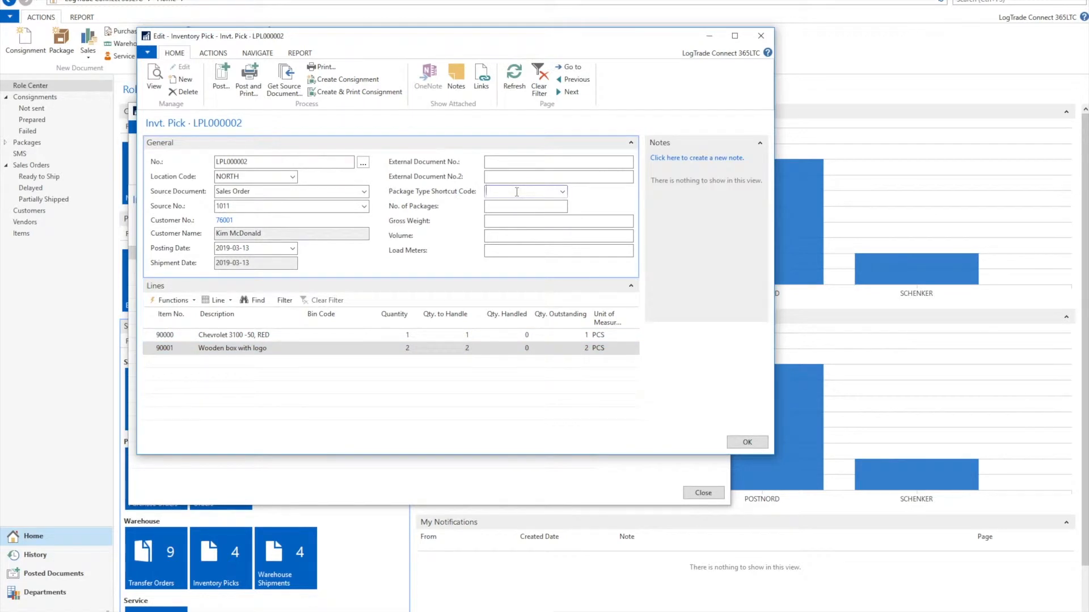
{"action": "type", "text": "BOX"}
{"action": "key", "text": "Tab"}
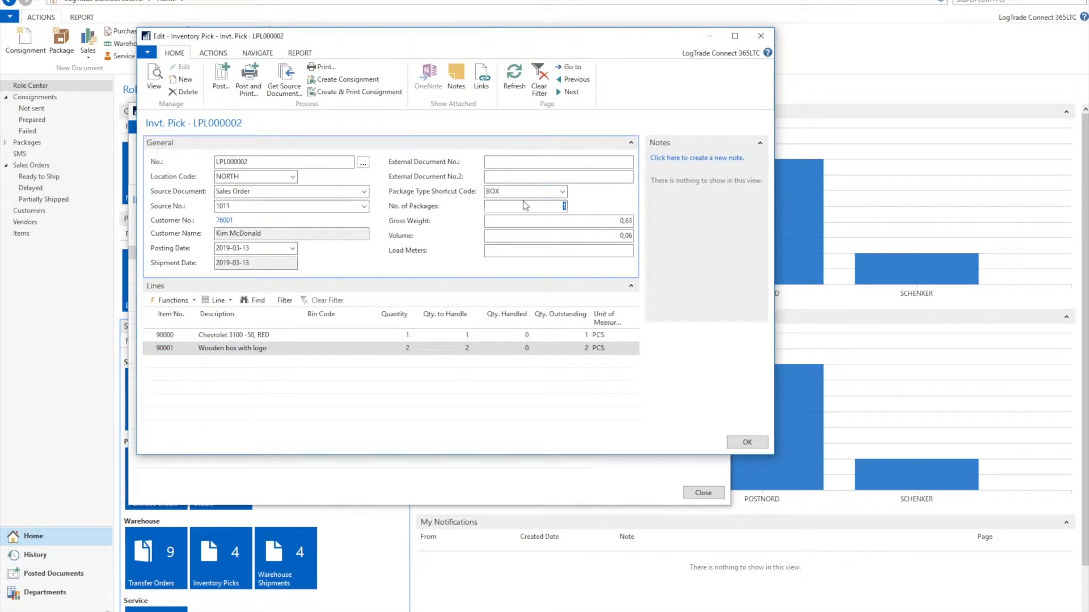
Create and print the consignment from the inventory pick, and post the pick with Ship and Invoice
{"action": "left_click", "coordinate": [358, 93]}
{"action": "left_click", "coordinate": [458, 264]}
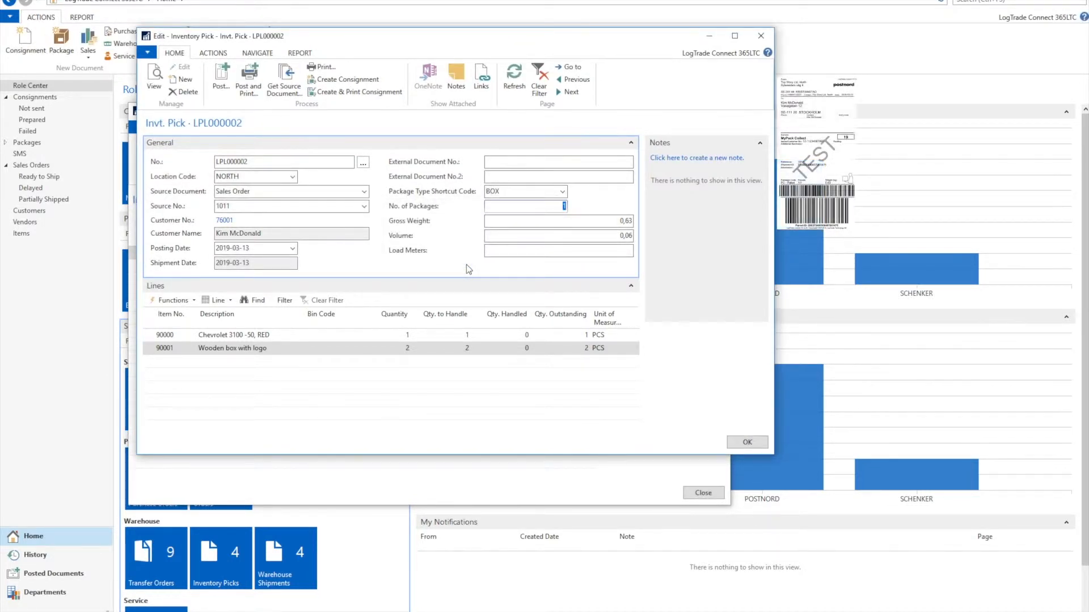
{"action": "left_click", "coordinate": [222, 82]}
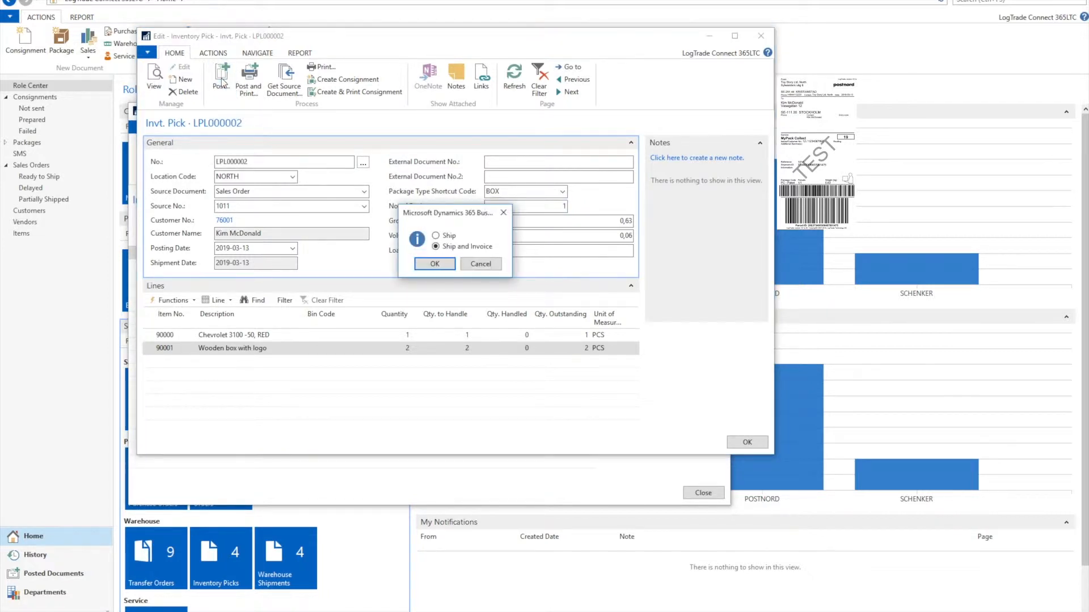
{"action": "left_click", "coordinate": [442, 264]}
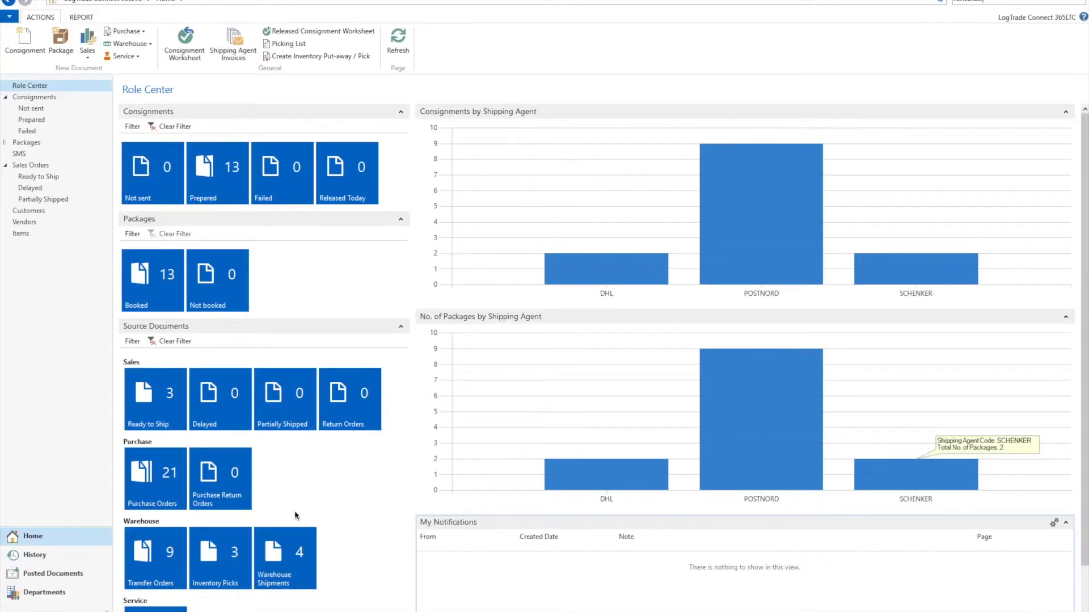
Post the first remaining inventory pick with Ship and Invoice, using quantities to handle of 1 for the Chevrolet and 2 for the wooden box
{"action": "left_click", "coordinate": [215, 567]}
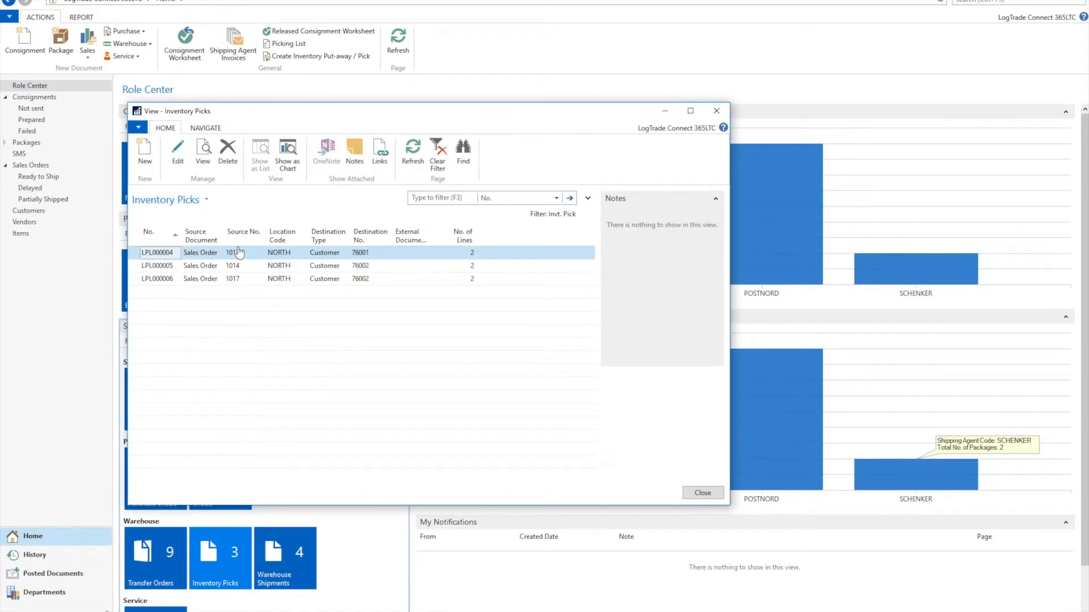
{"action": "left_click", "coordinate": [179, 152]}
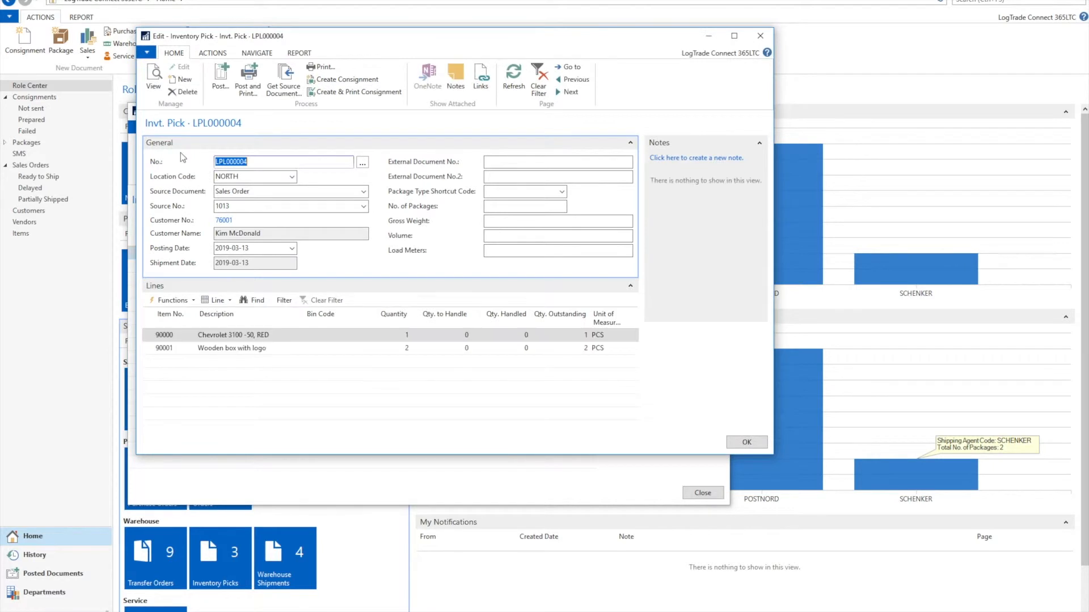
{"action": "left_click", "coordinate": [439, 335]}
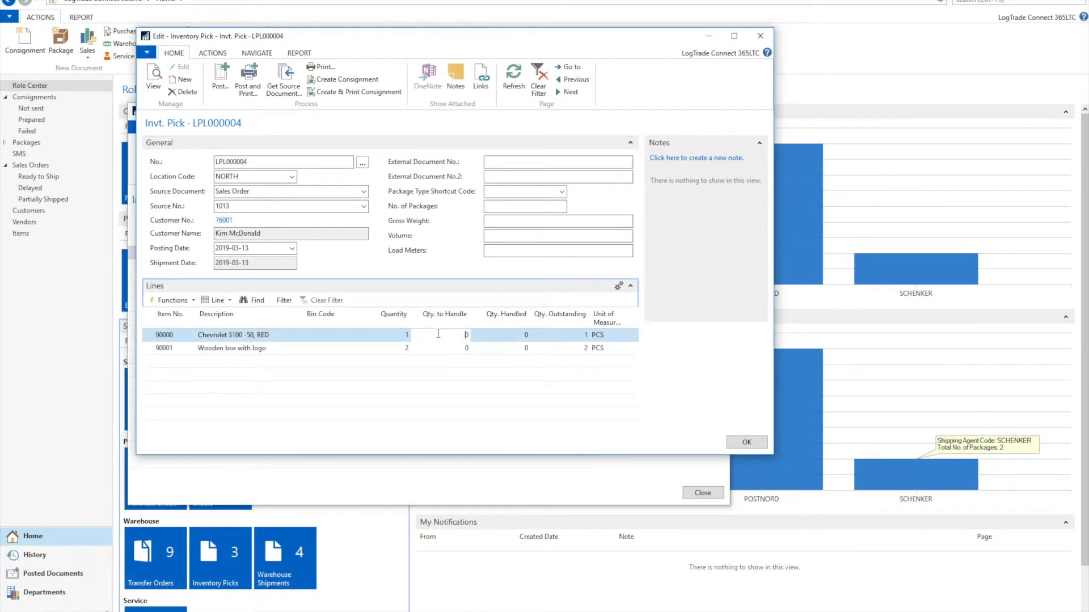
{"action": "type", "text": "1"}
{"action": "key", "text": "Down"}
{"action": "type", "text": "2"}
{"action": "key", "text": "Up"}
{"action": "left_click", "coordinate": [221, 80]}
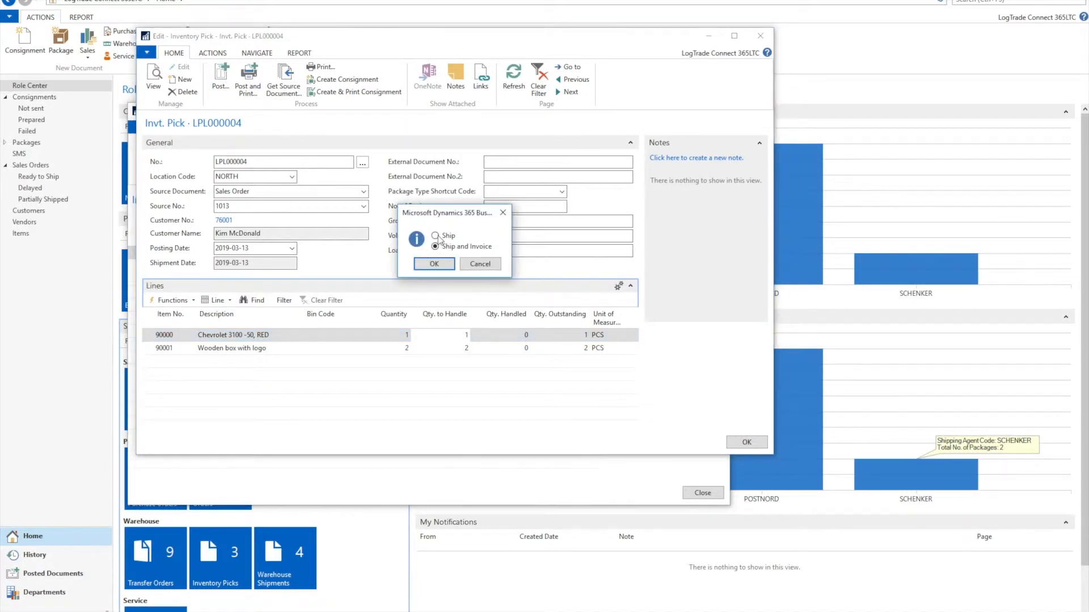
{"action": "left_click", "coordinate": [434, 265]}
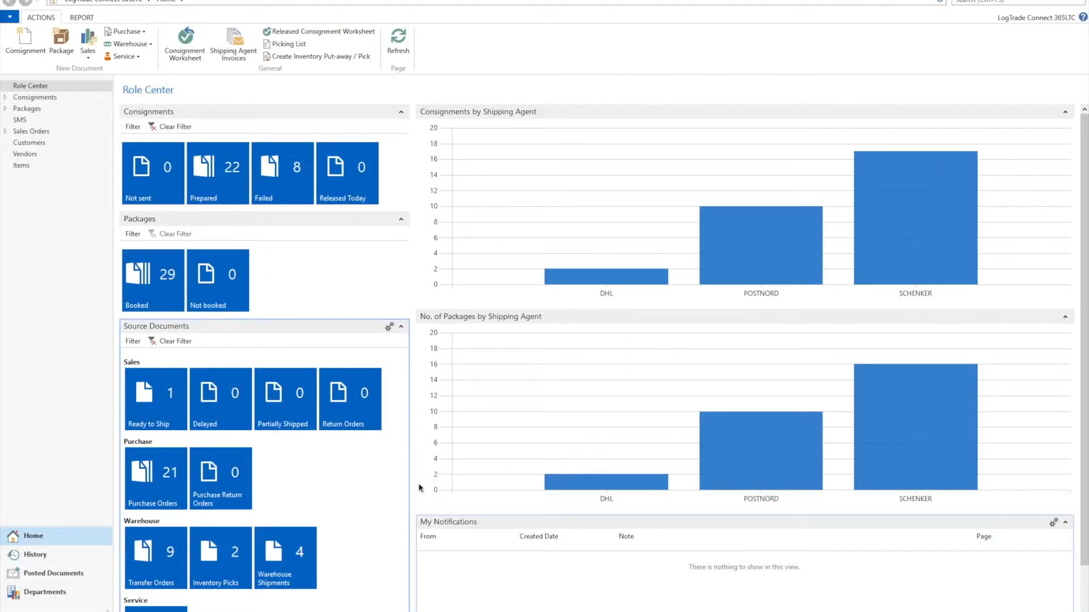
Open the second inventory pick for editing and set the quantity to handle to 100 for the wooden box and 12 for the wood oil
{"action": "left_click", "coordinate": [235, 551]}
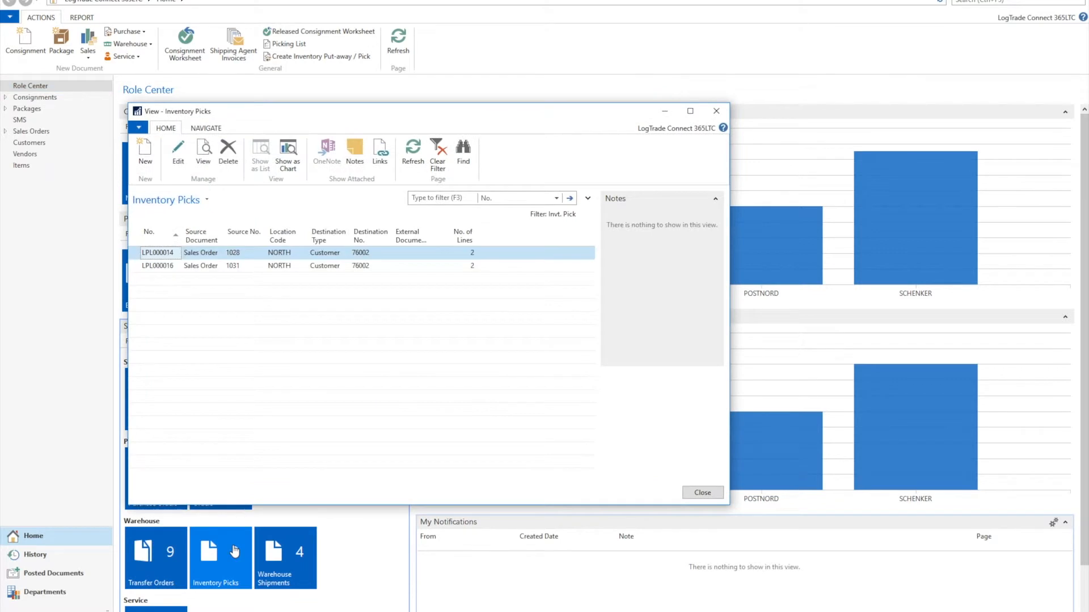
{"action": "left_click", "coordinate": [244, 267]}
{"action": "left_click", "coordinate": [177, 158]}
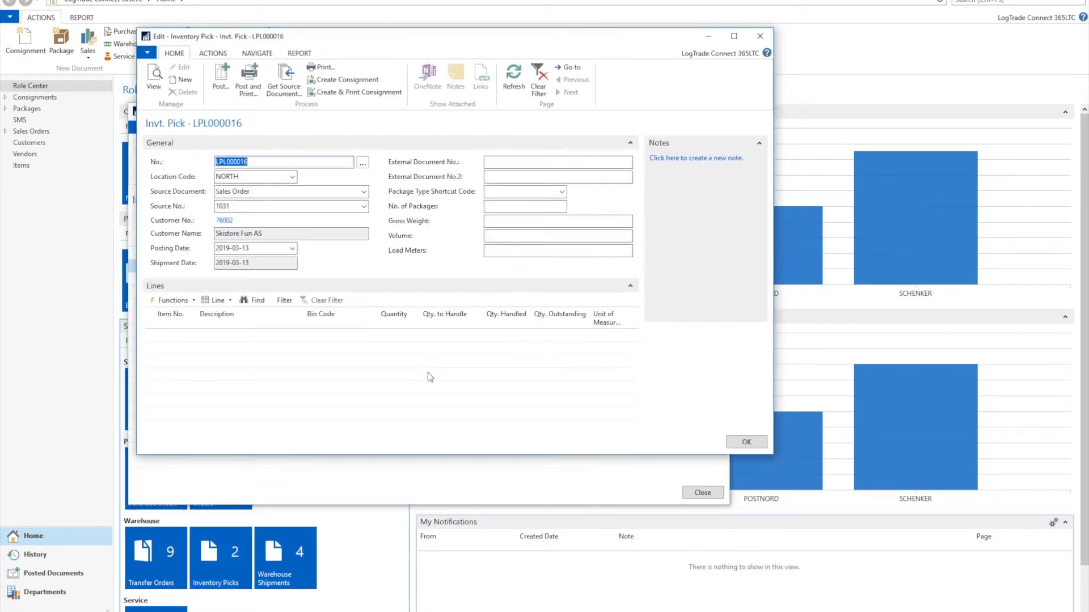
{"action": "left_click", "coordinate": [403, 337]}
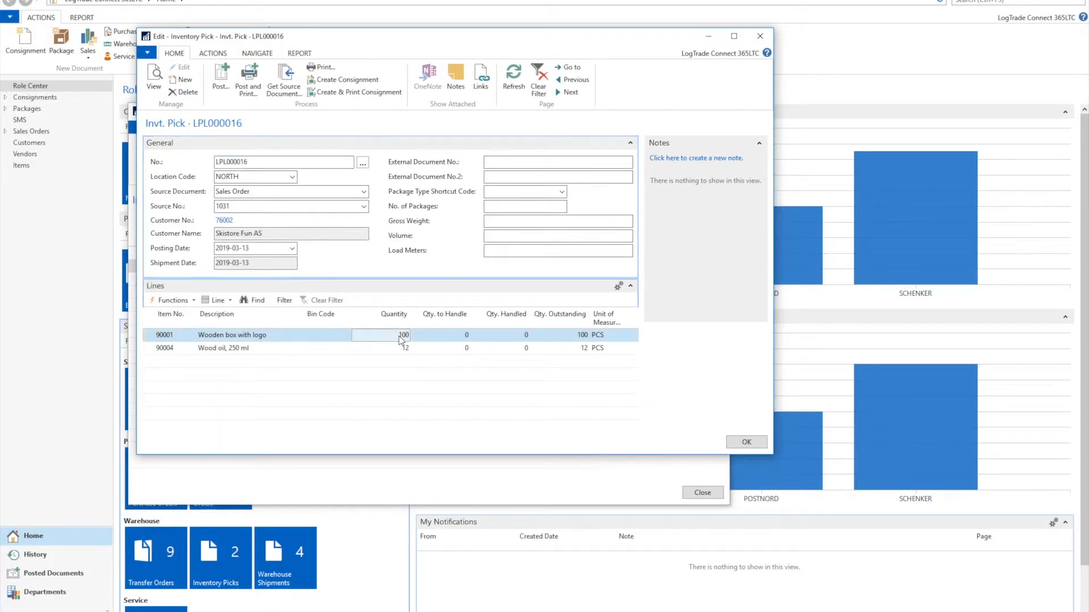
{"action": "key", "text": "Tab"}
{"action": "type", "text": "100"}
{"action": "key", "text": "Down"}
{"action": "type", "text": "12"}
{"action": "key", "text": "Tab"}
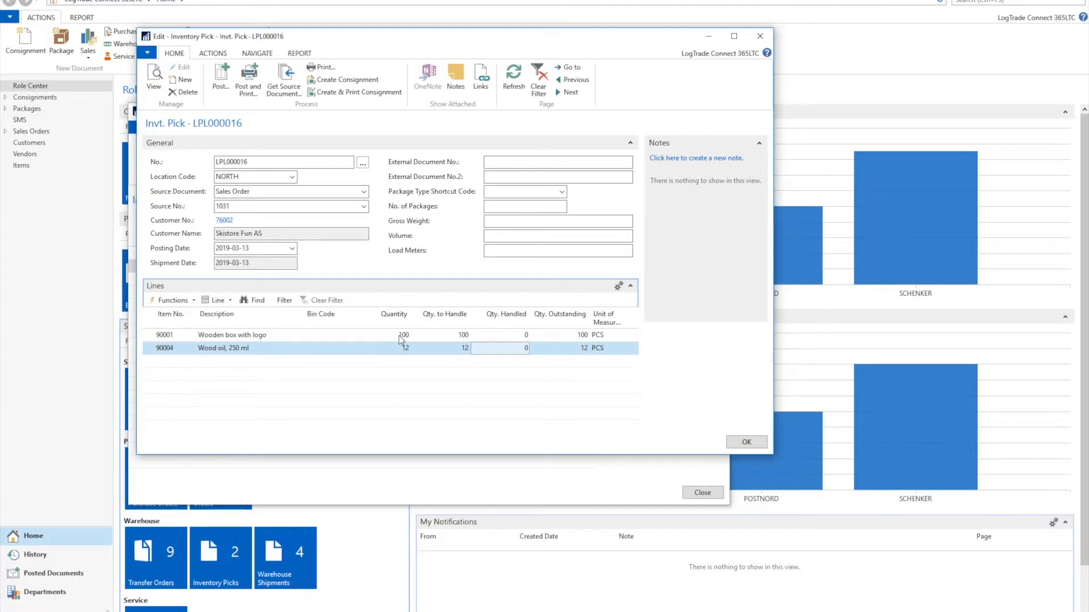
Create a consignment from the pick and set its spare parts line to weight 75 and volume 0,4
{"action": "left_click", "coordinate": [366, 80]}
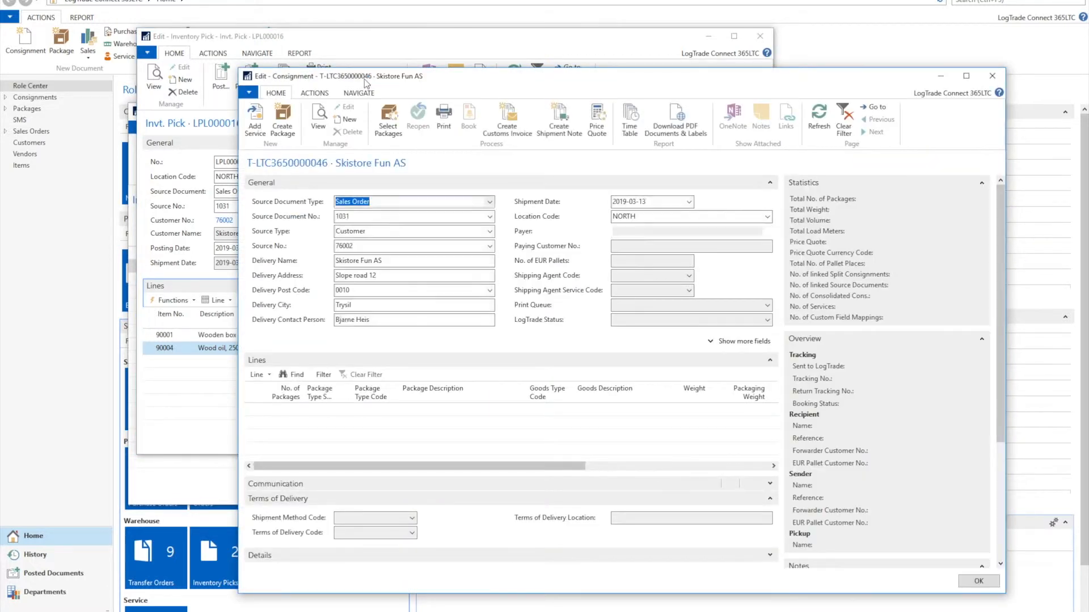
{"action": "left_click", "coordinate": [617, 413]}
{"action": "key", "text": "Tab"}
{"action": "type", "text": "75"}
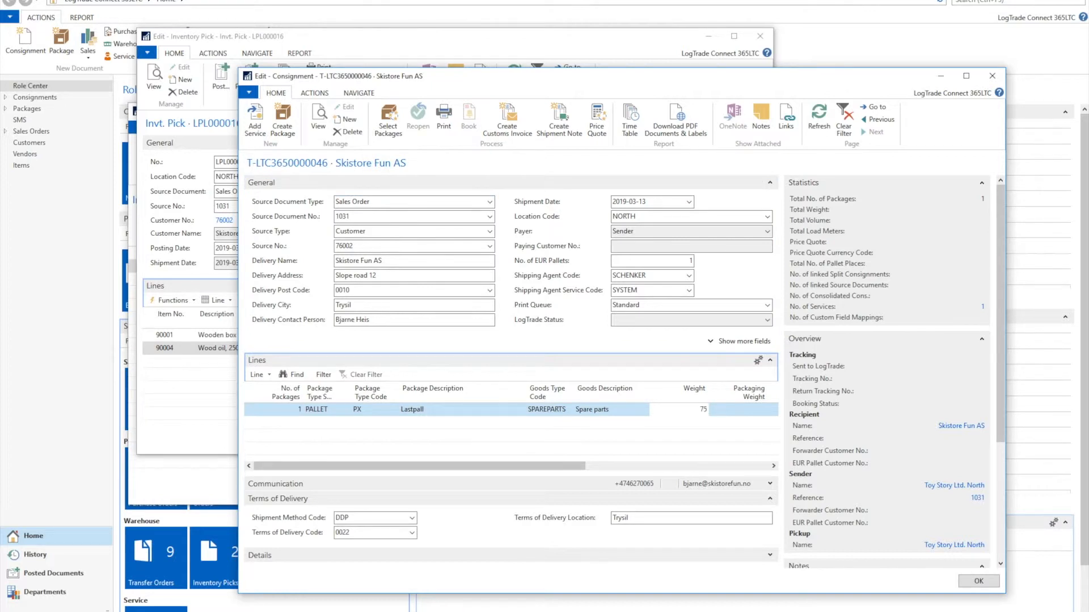
{"action": "key", "text": "Tab"}
{"action": "type", "text": "0,4"}
{"action": "key", "text": "Tab"}
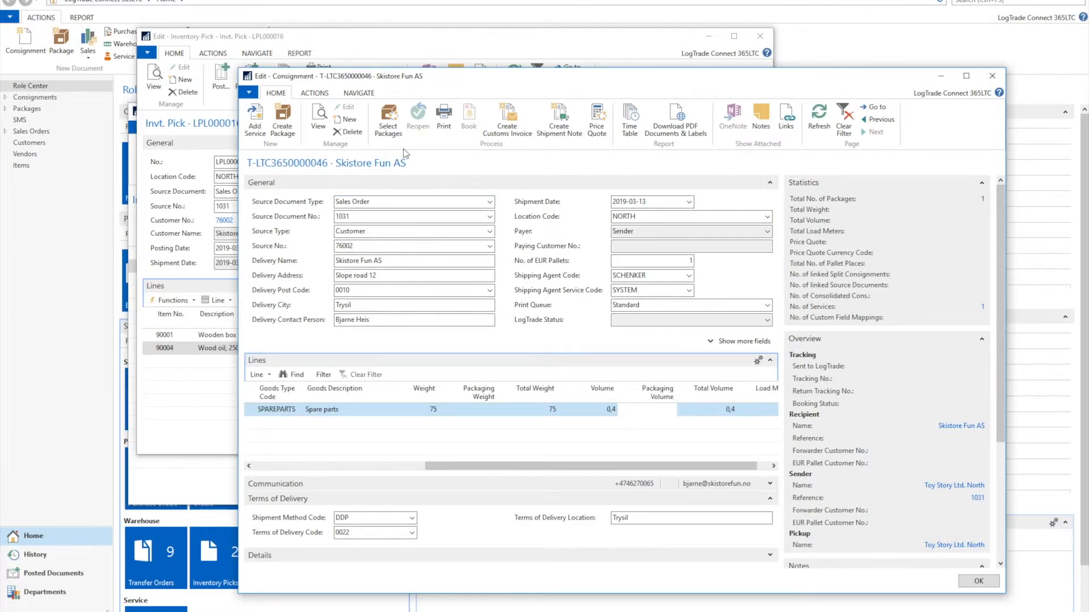
Review the consignment's customs invoice and the dangerous goods details of its spare parts line
{"action": "left_click", "coordinate": [354, 93]}
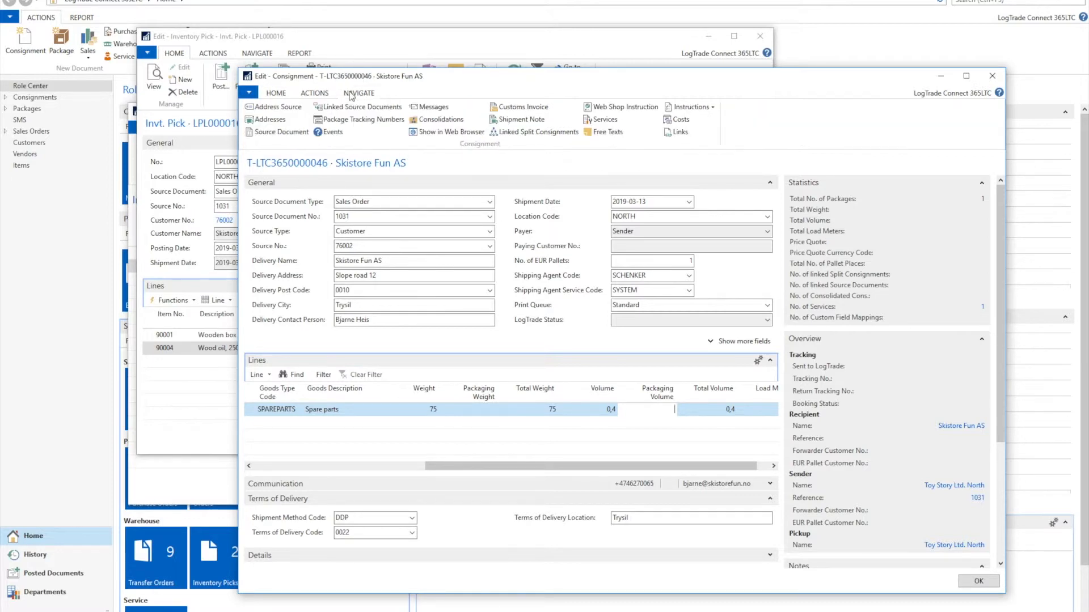
{"action": "left_click", "coordinate": [532, 108]}
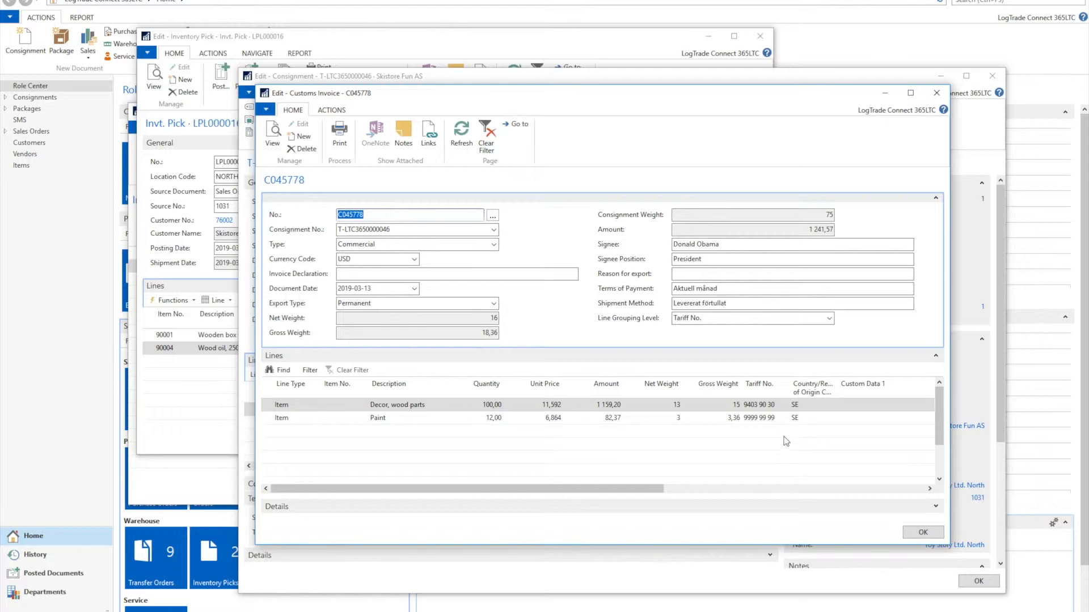
{"action": "key", "text": "Escape"}
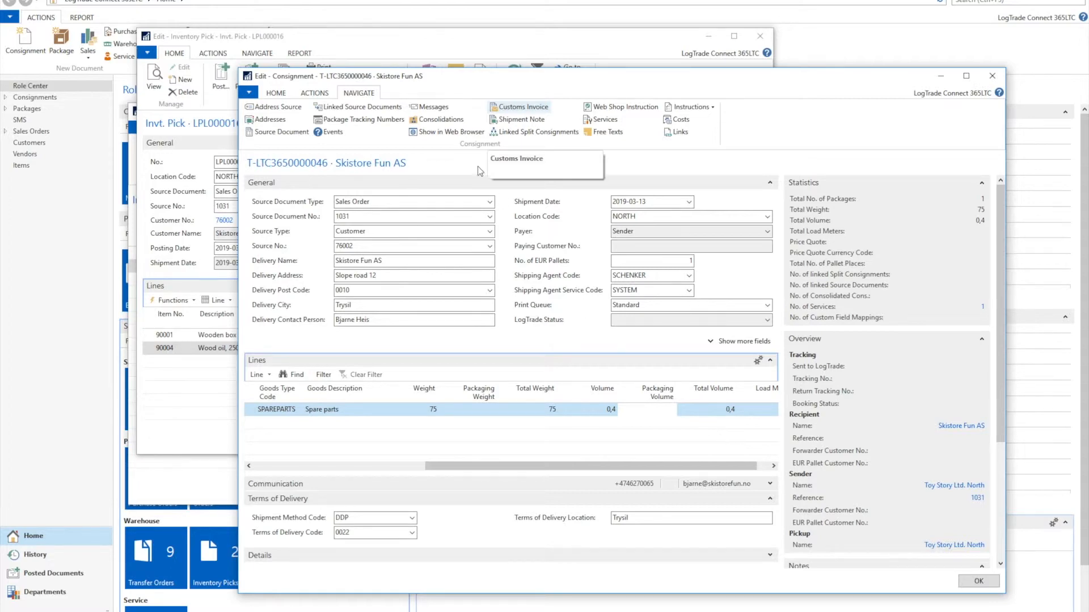
{"action": "left_click", "coordinate": [756, 360]}
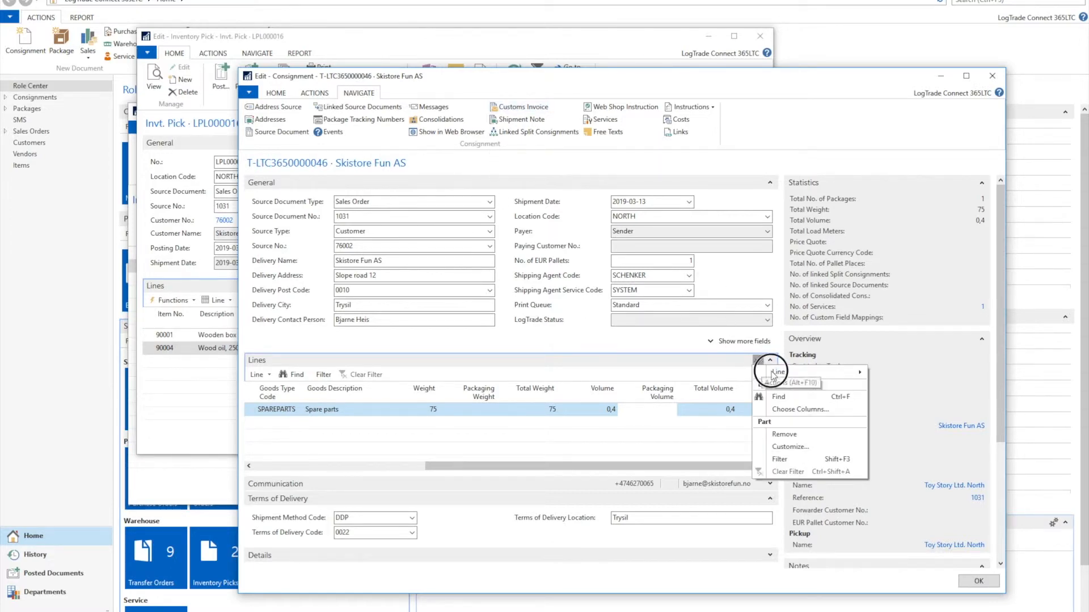
{"action": "mouse_move", "coordinate": [805, 373]}
{"action": "left_click", "coordinate": [901, 374]}
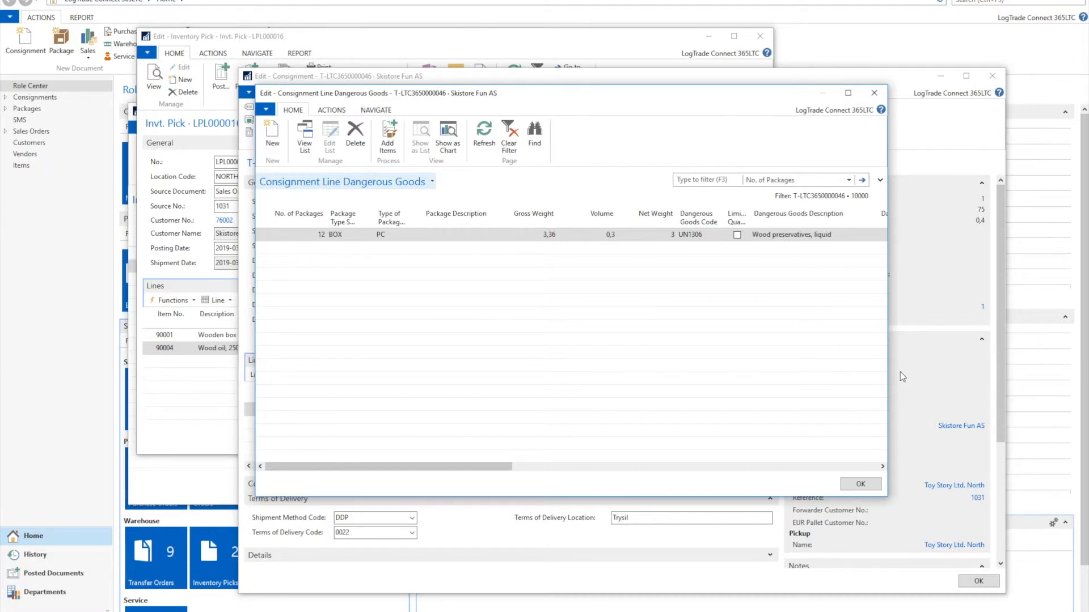
{"action": "key", "text": "Escape"}
Prepare and print the Skistore Fun AS consignment, and post its inventory pick
{"action": "left_click", "coordinate": [444, 117]}
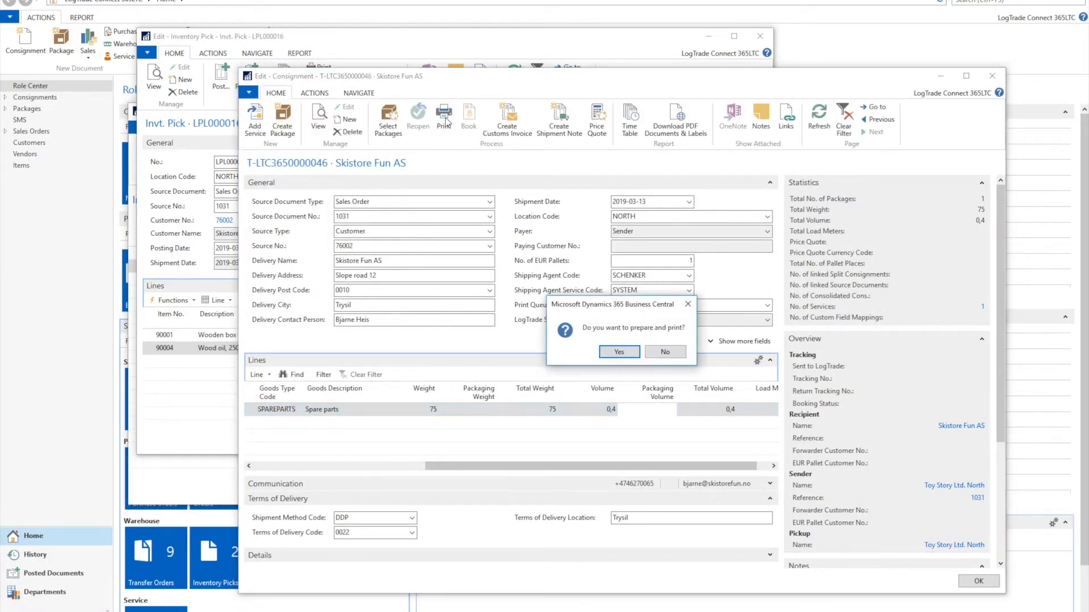
{"action": "left_click", "coordinate": [622, 354]}
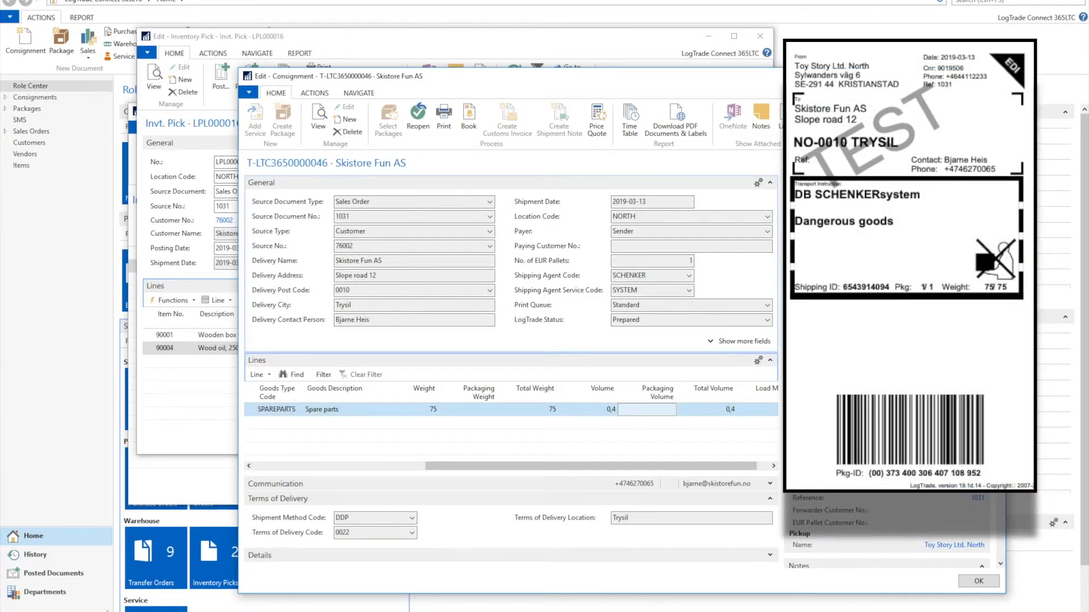
{"action": "key", "text": "Escape"}
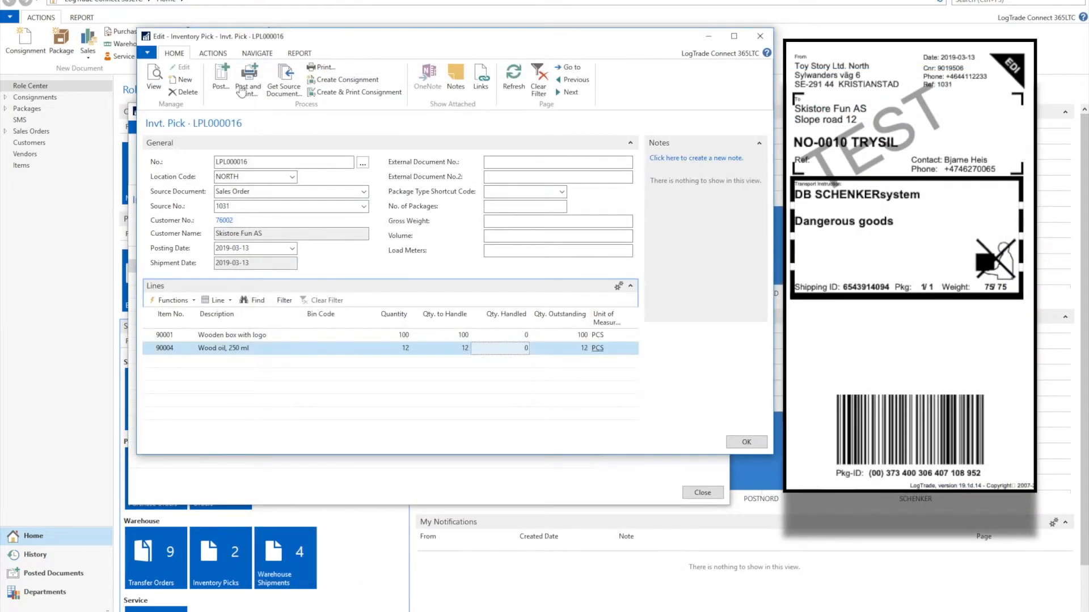
{"action": "left_click", "coordinate": [222, 80]}
{"action": "left_click", "coordinate": [439, 264]}
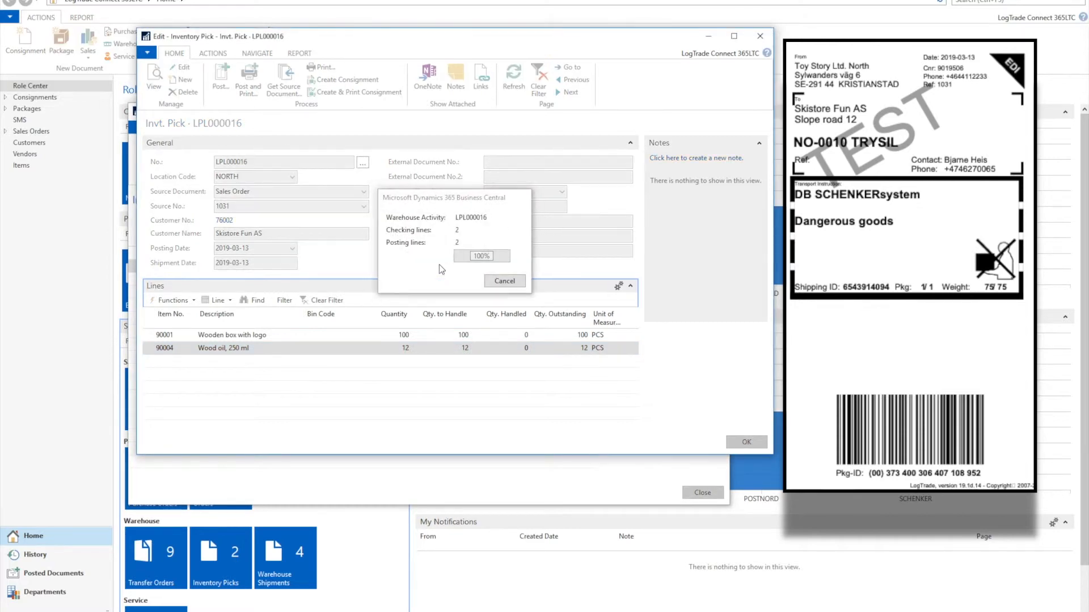
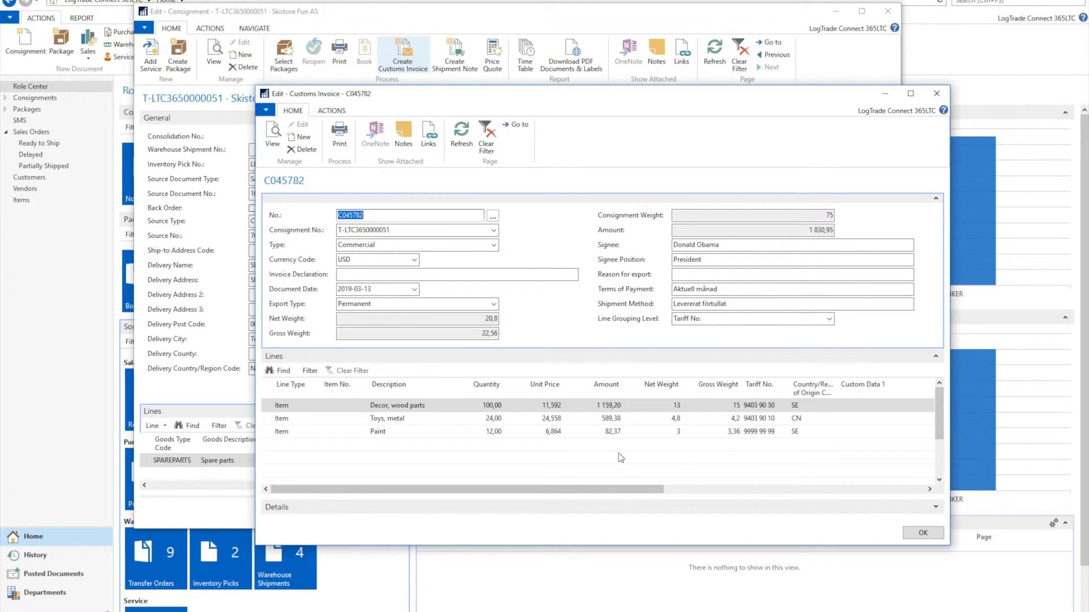
Check the metal toys line on the customs invoice, and prepare and print the consignment
{"action": "left_click", "coordinate": [271, 421]}
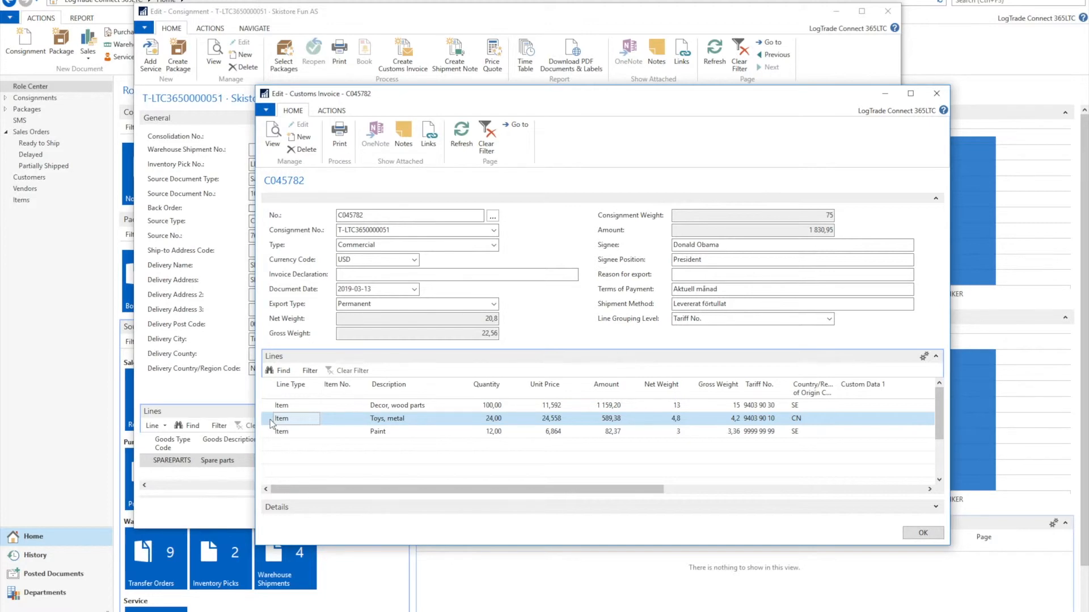
{"action": "key", "text": "Escape"}
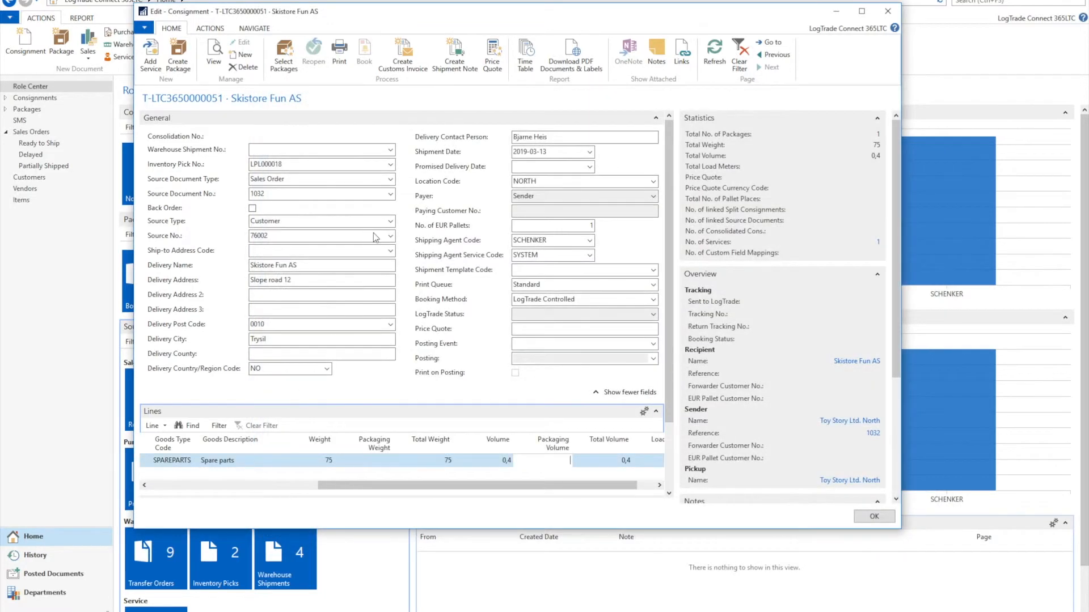
{"action": "left_click", "coordinate": [340, 52]}
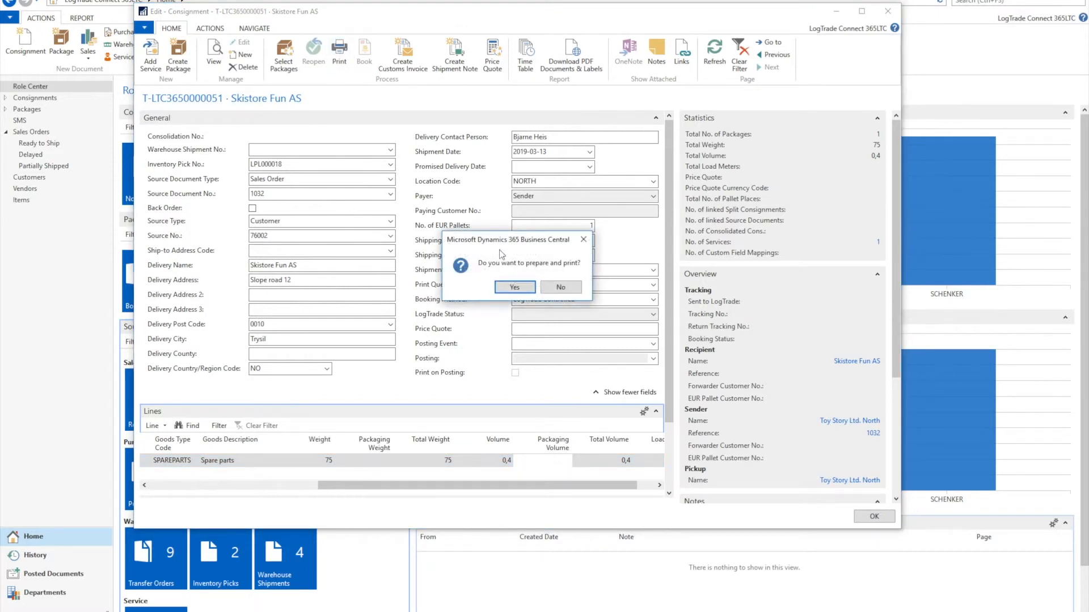
{"action": "left_click", "coordinate": [520, 288]}
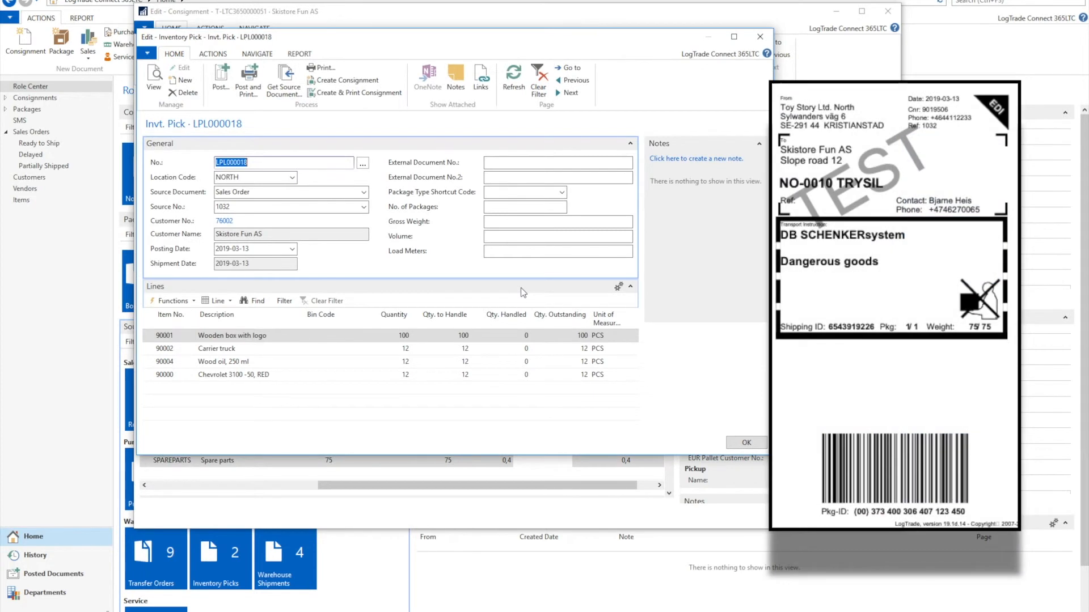
Post the four-line Skistore Fun AS inventory pick with Ship and Invoice
{"action": "left_click", "coordinate": [448, 335]}
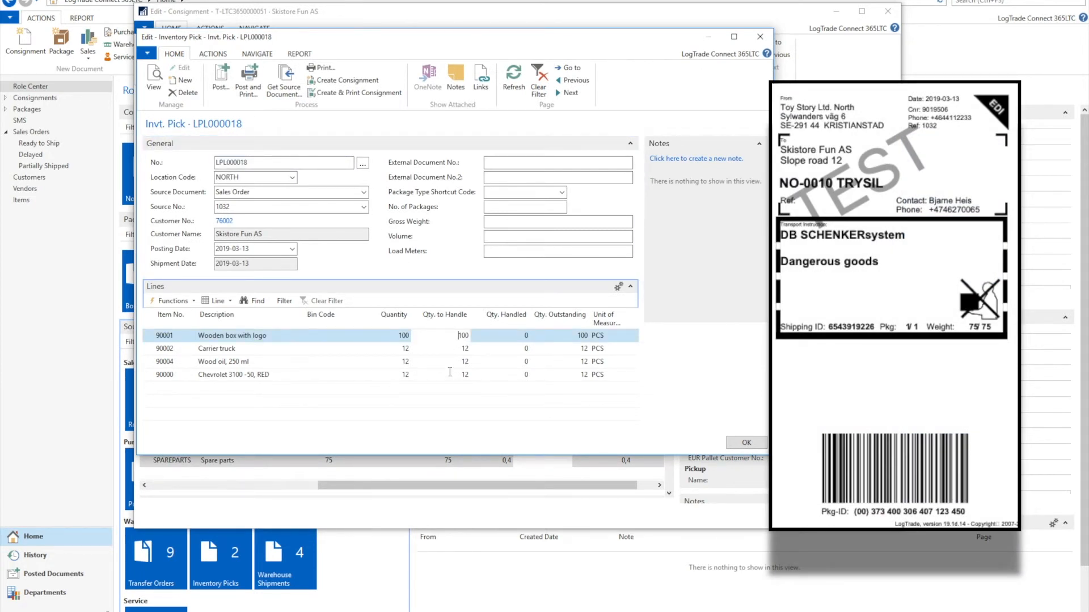
{"action": "left_click", "coordinate": [221, 77]}
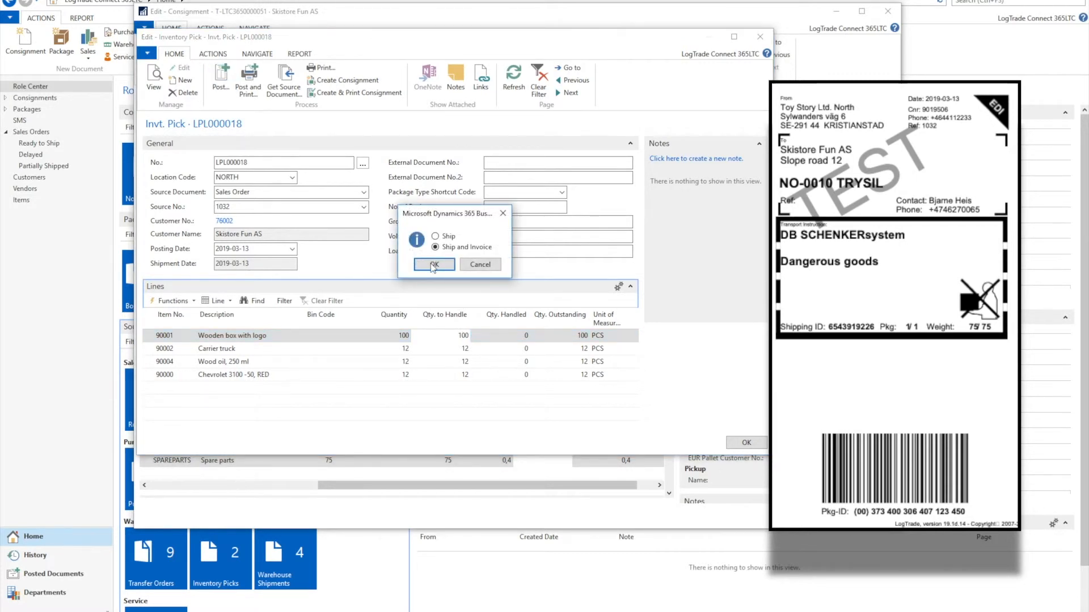
{"action": "left_click", "coordinate": [434, 265]}
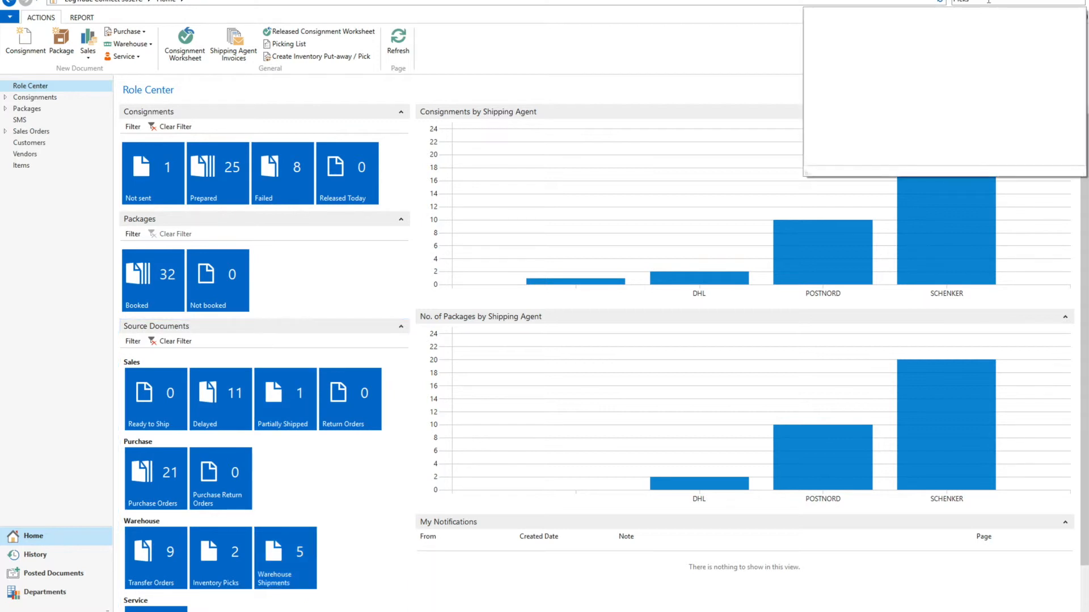
Open the EAST location's four-line warehouse pick, check its quantities to handle and register the pick
{"action": "left_click", "coordinate": [829, 41]}
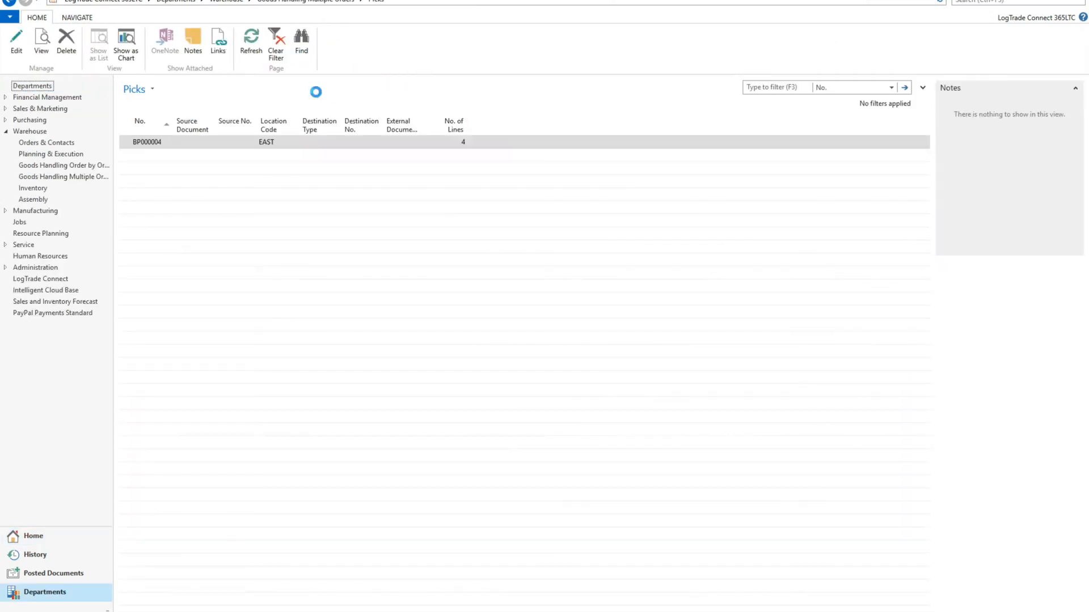
{"action": "left_click", "coordinate": [19, 46]}
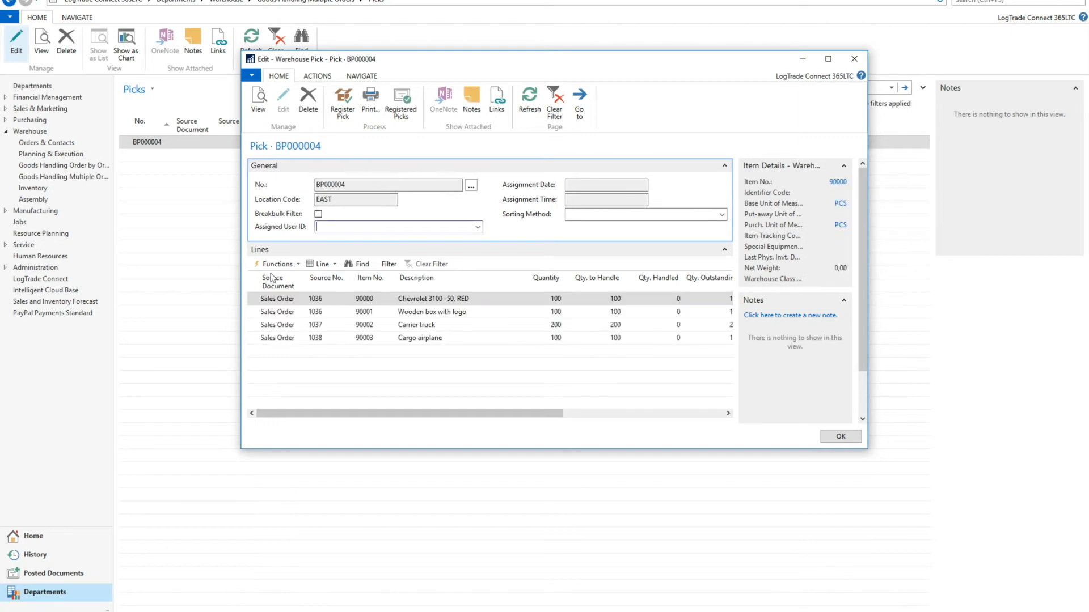
{"action": "left_click", "coordinate": [529, 298]}
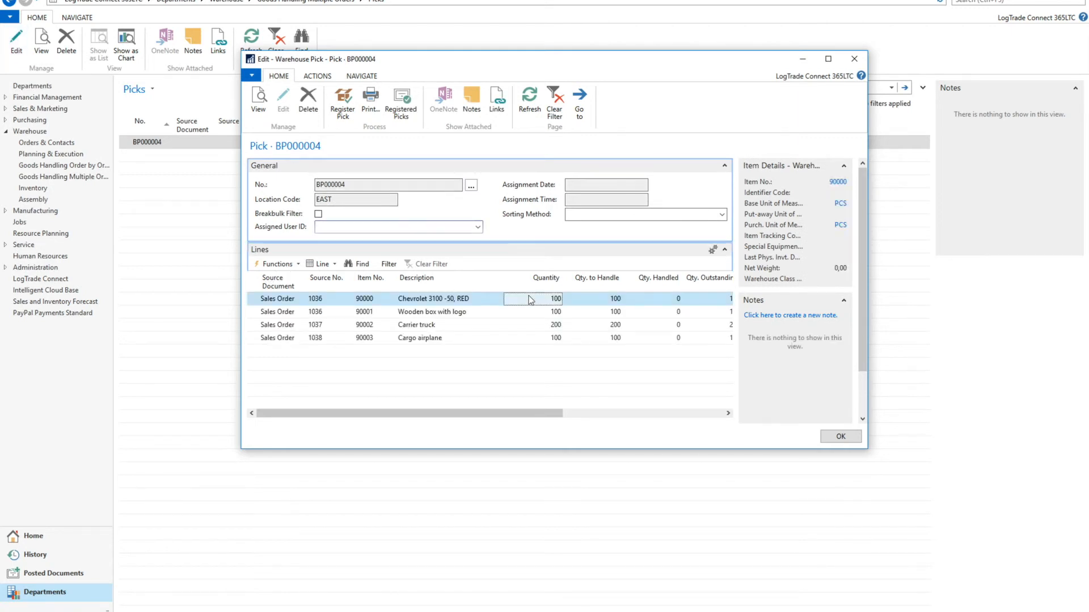
{"action": "left_click", "coordinate": [615, 299]}
{"action": "key", "text": "Home"}
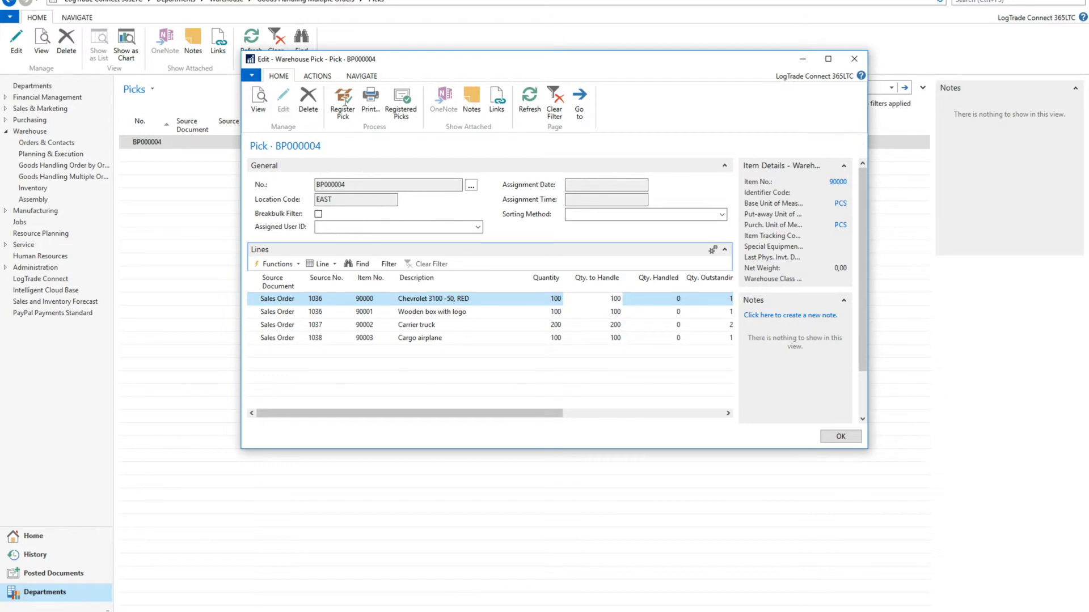
{"action": "left_click", "coordinate": [344, 102]}
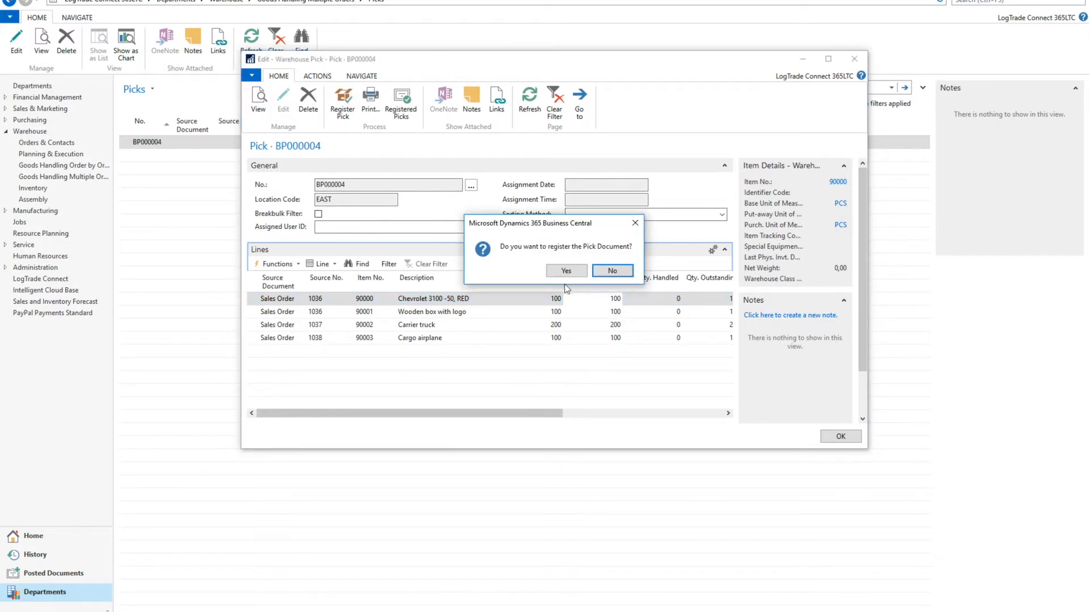
{"action": "left_click", "coordinate": [567, 270]}
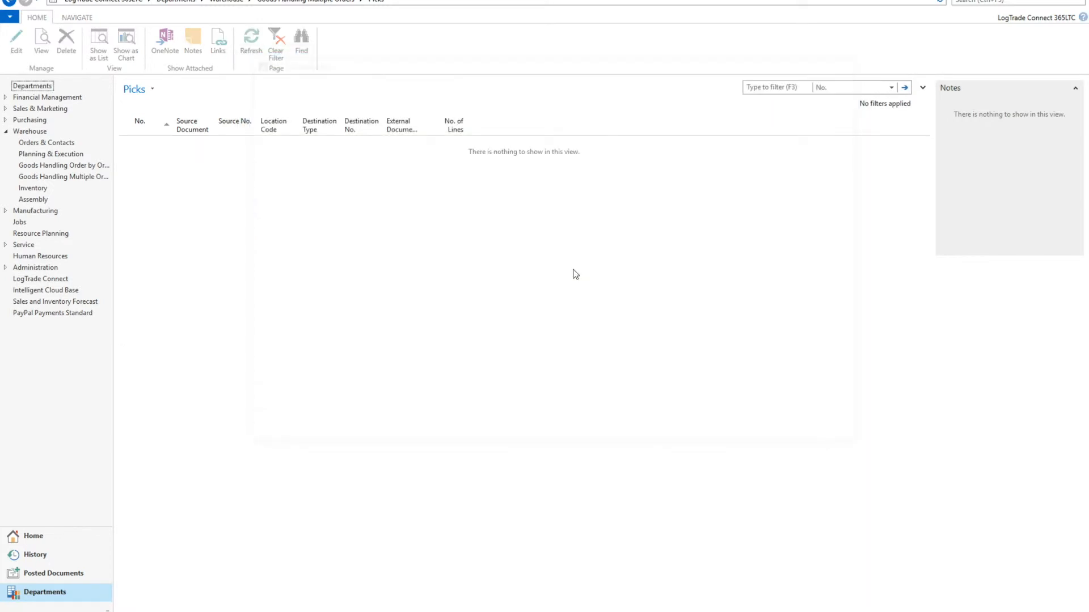
Look up the EAST location's warehouse shipment and view its details
{"action": "left_click", "coordinate": [38, 541]}
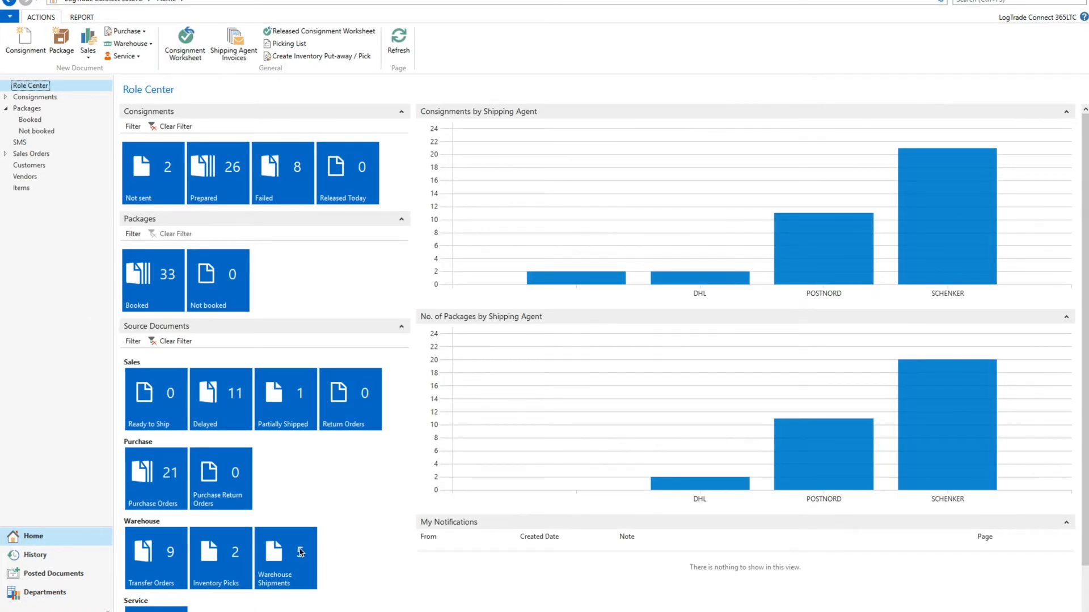
{"action": "left_click", "coordinate": [306, 568]}
{"action": "left_click", "coordinate": [175, 125]}
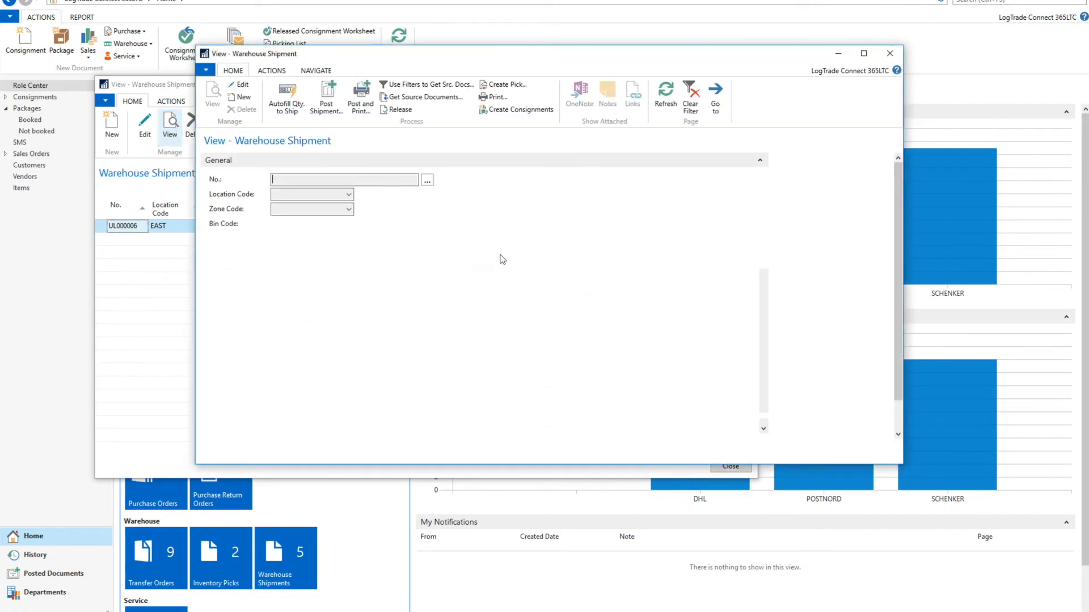
{"action": "left_click", "coordinate": [520, 110]}
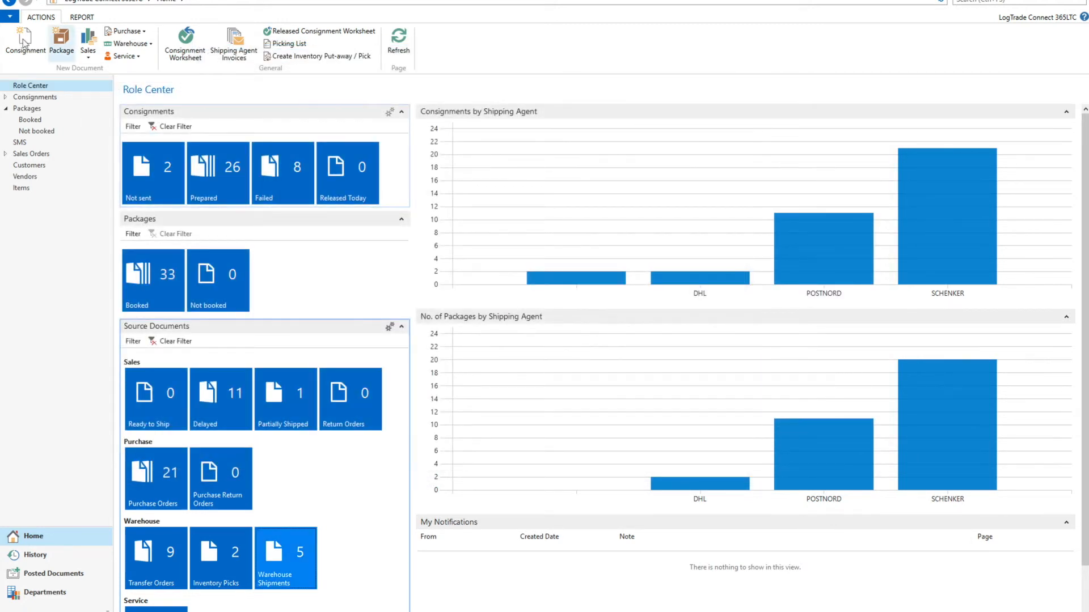
Create a new consignment and link it to the EAST location's warehouse shipment
{"action": "left_click", "coordinate": [25, 44]}
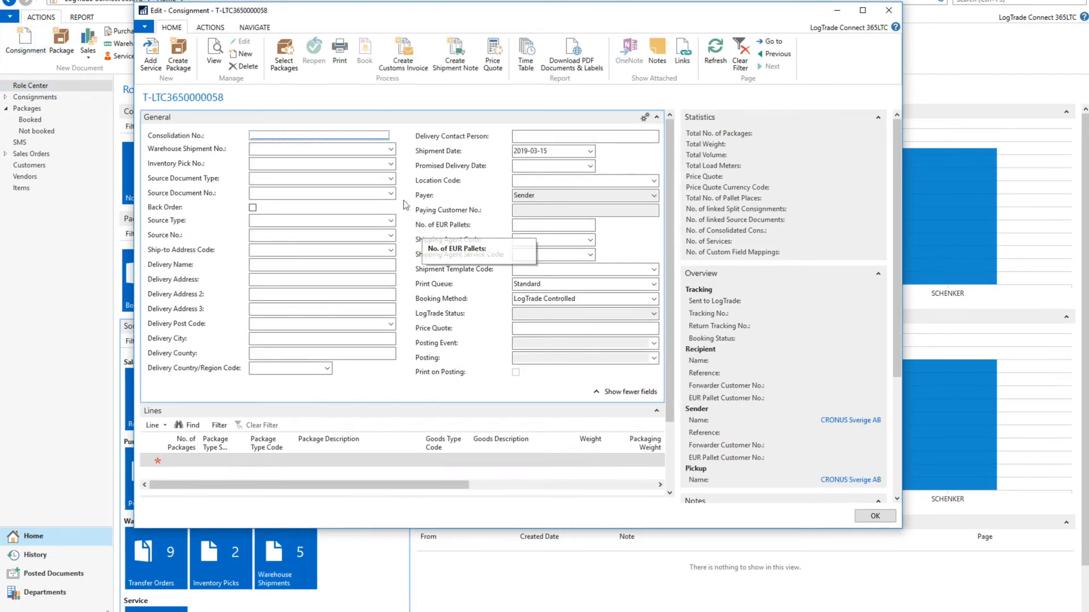
{"action": "left_click", "coordinate": [390, 150]}
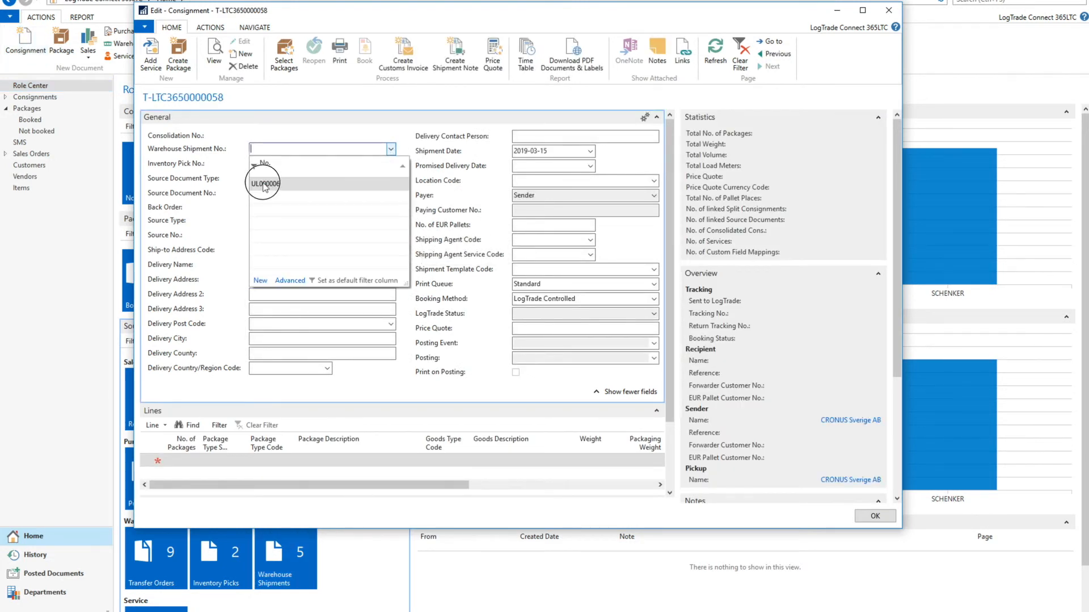
{"action": "left_click", "coordinate": [265, 182]}
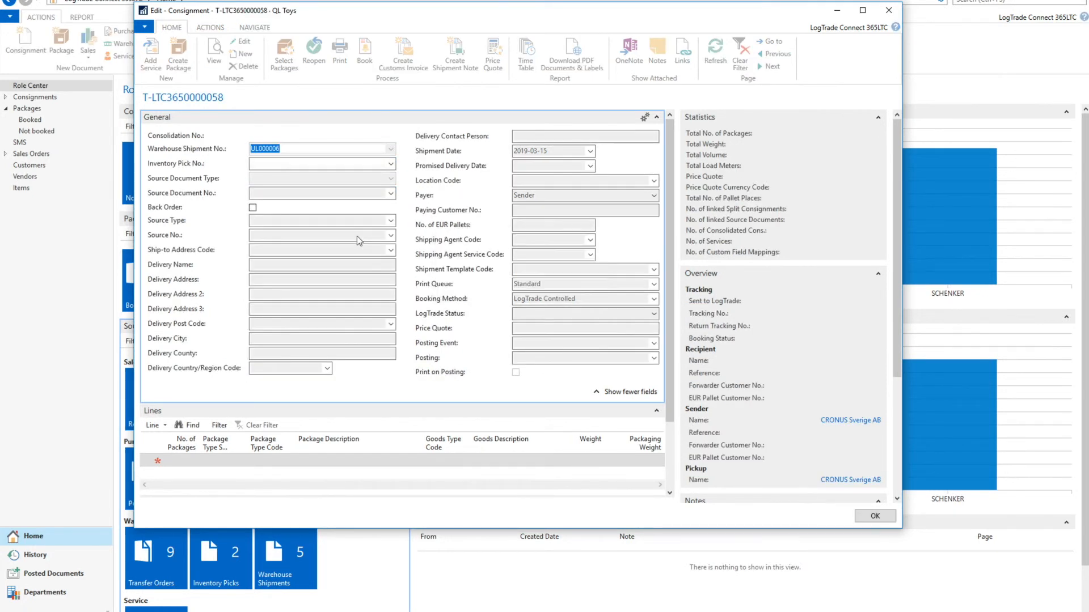
Add a consignment line with 2 packages of type PALLET, a weight of 1400 and a volume of 0,8
{"action": "left_click", "coordinate": [187, 461]}
{"action": "type", "text": "2"}
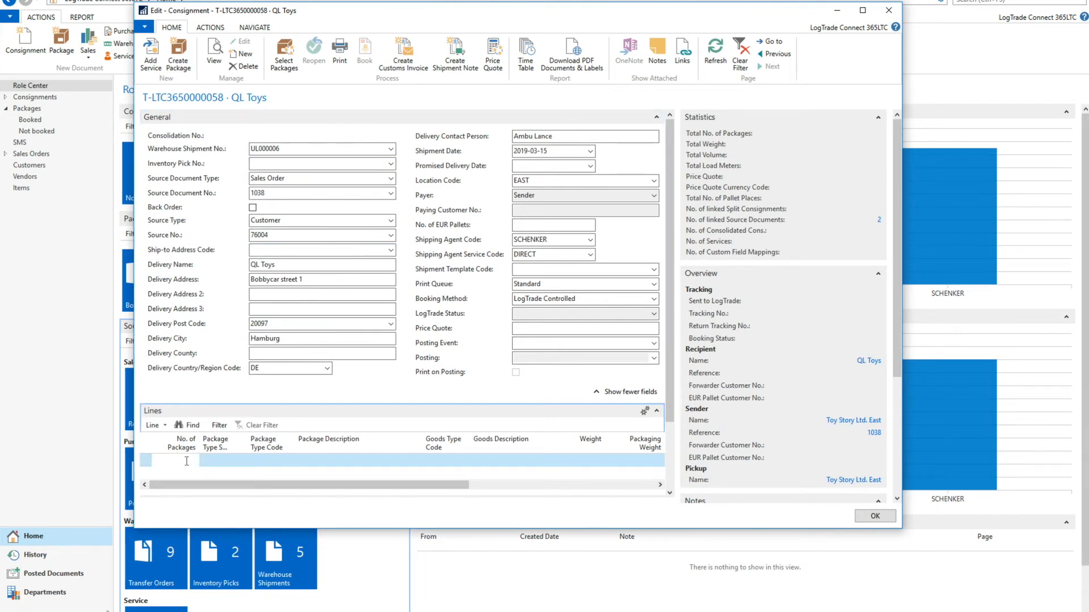
{"action": "key", "text": "Tab"}
{"action": "type", "text": "p"}
{"action": "key", "text": "Tab"}
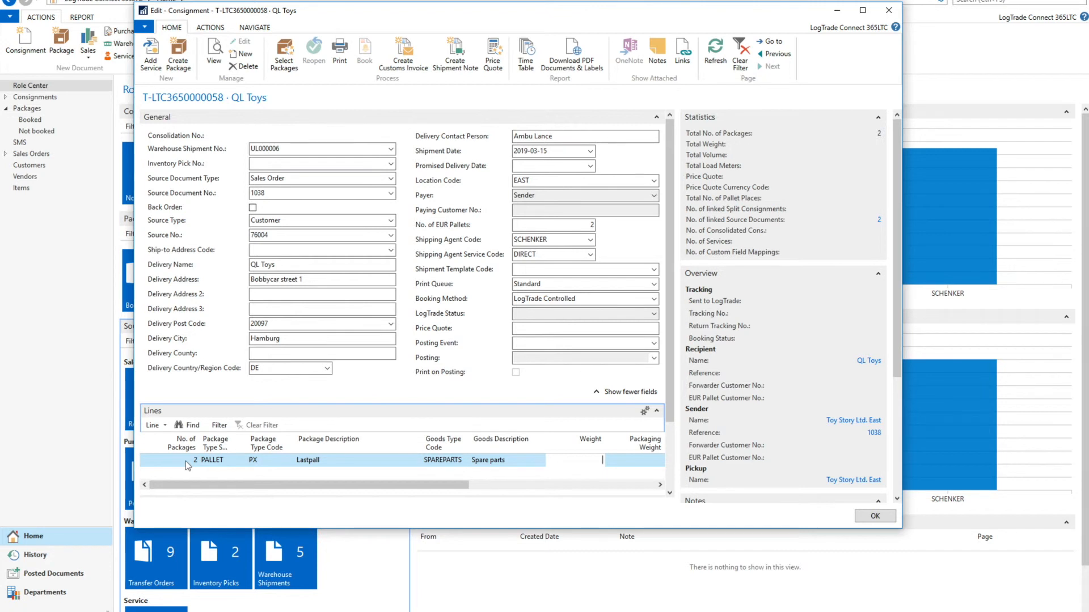
{"action": "type", "text": "1400"}
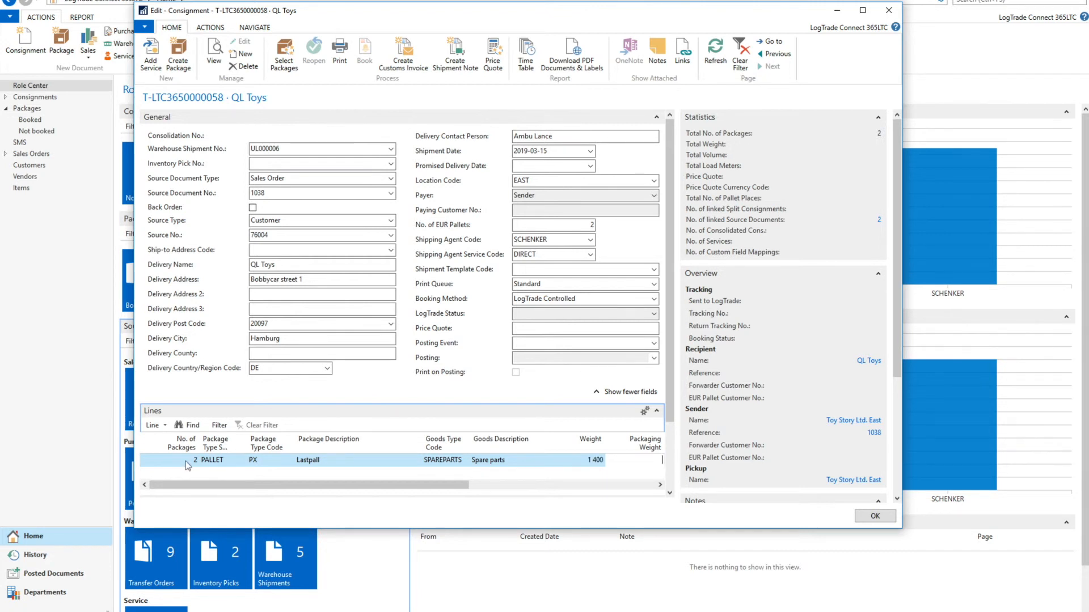
{"action": "key", "text": "Tab"}
{"action": "type", "text": "0"}
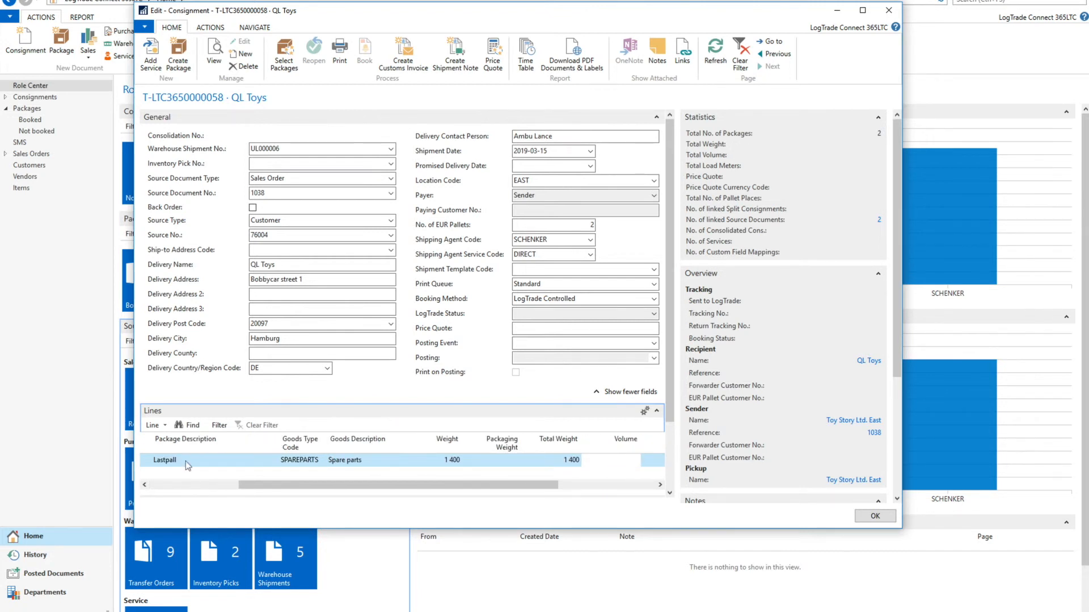
{"action": "type", "text": ",8"}
{"action": "key", "text": "Tab"}
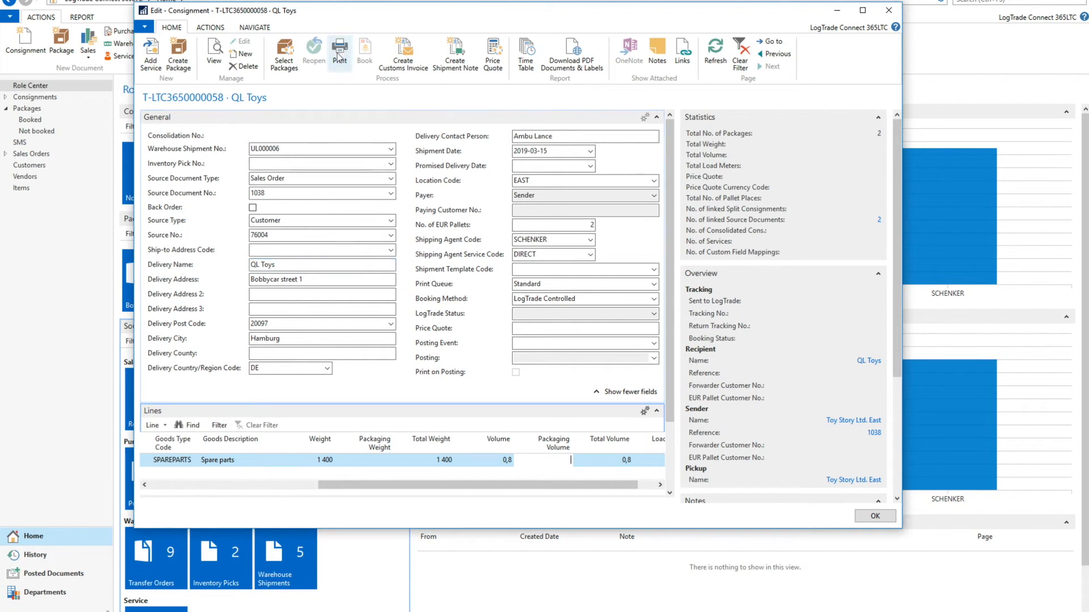
Prepare and print the QL Toys consignment, and post its warehouse shipment with the Ship option
{"action": "left_click", "coordinate": [338, 55]}
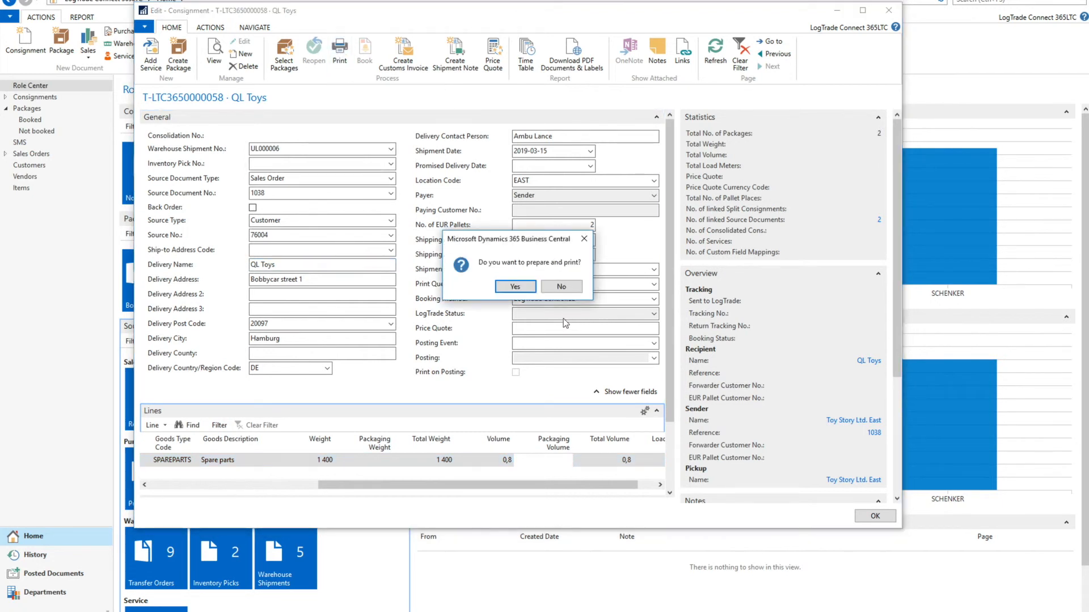
{"action": "left_click", "coordinate": [504, 286]}
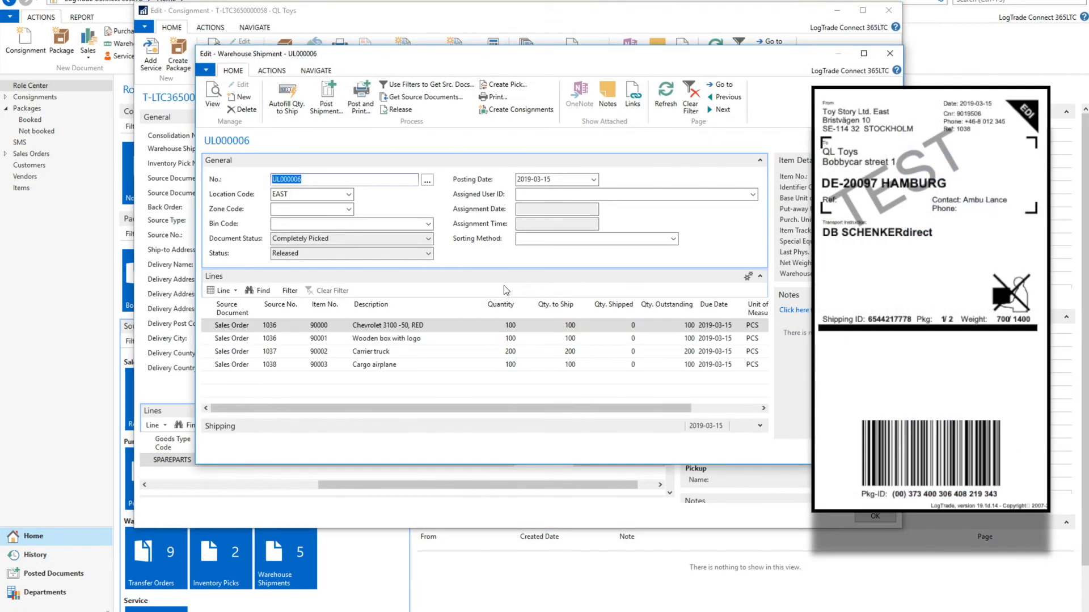
{"action": "left_click", "coordinate": [566, 325]}
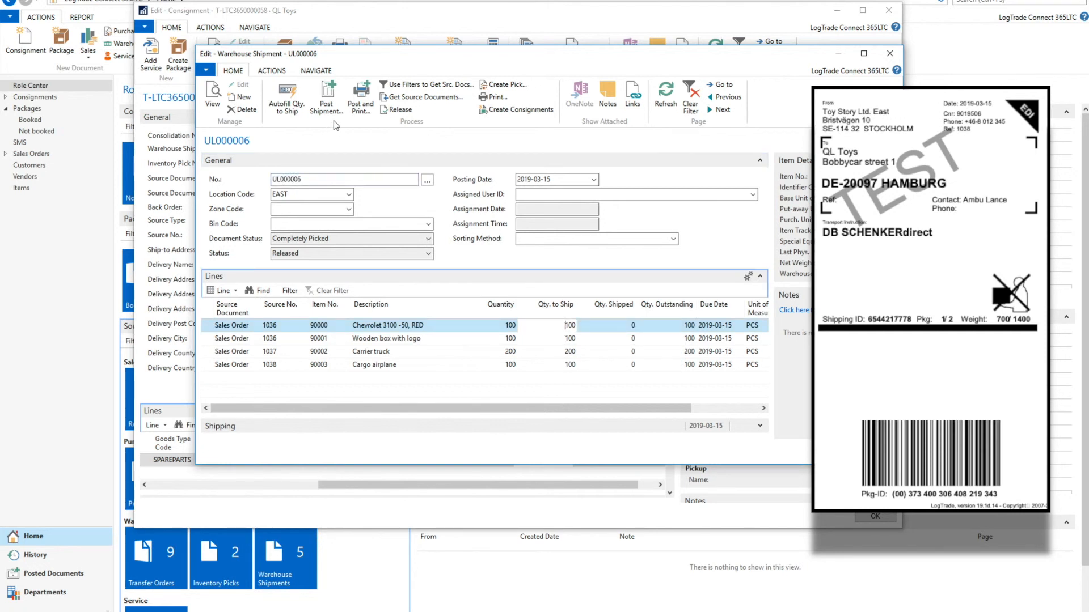
{"action": "left_click", "coordinate": [330, 93]}
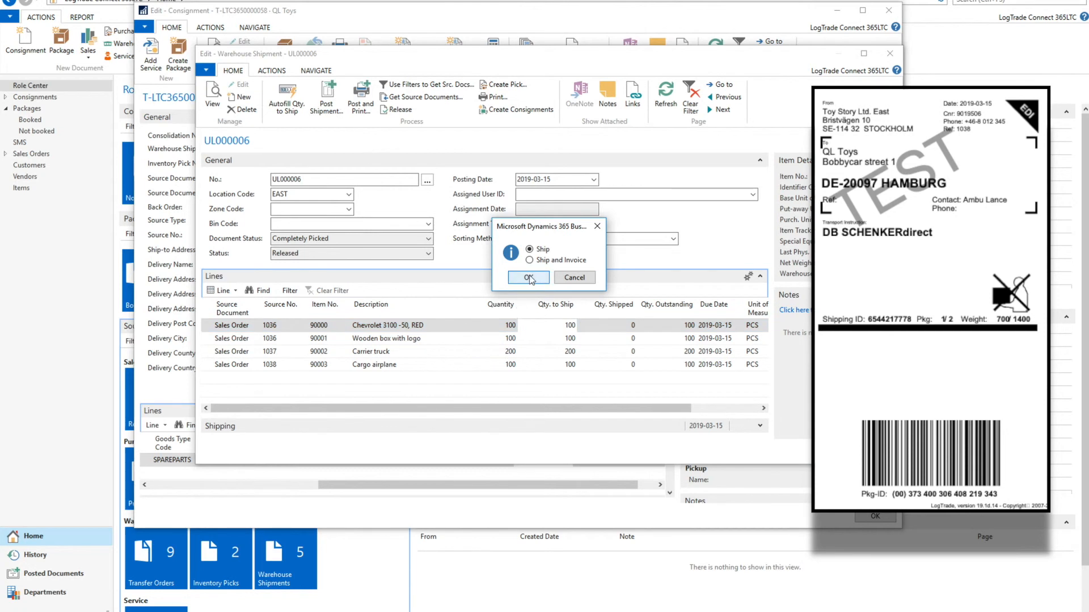
{"action": "left_click", "coordinate": [529, 277]}
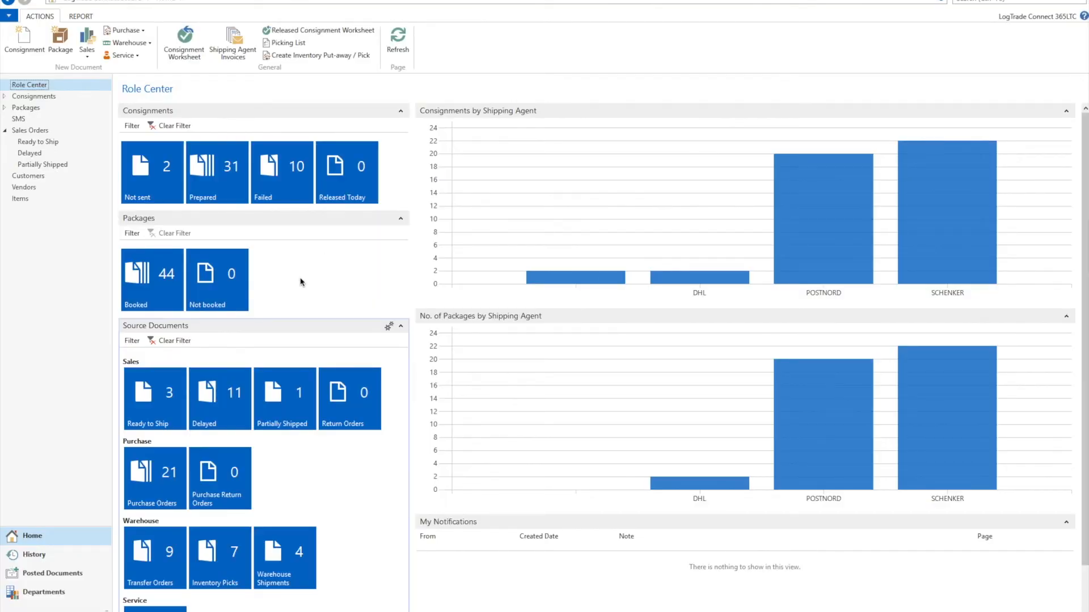
Open the ready-to-ship sales order for location SOUTH and check its line's quantity to ship
{"action": "left_click", "coordinate": [168, 396]}
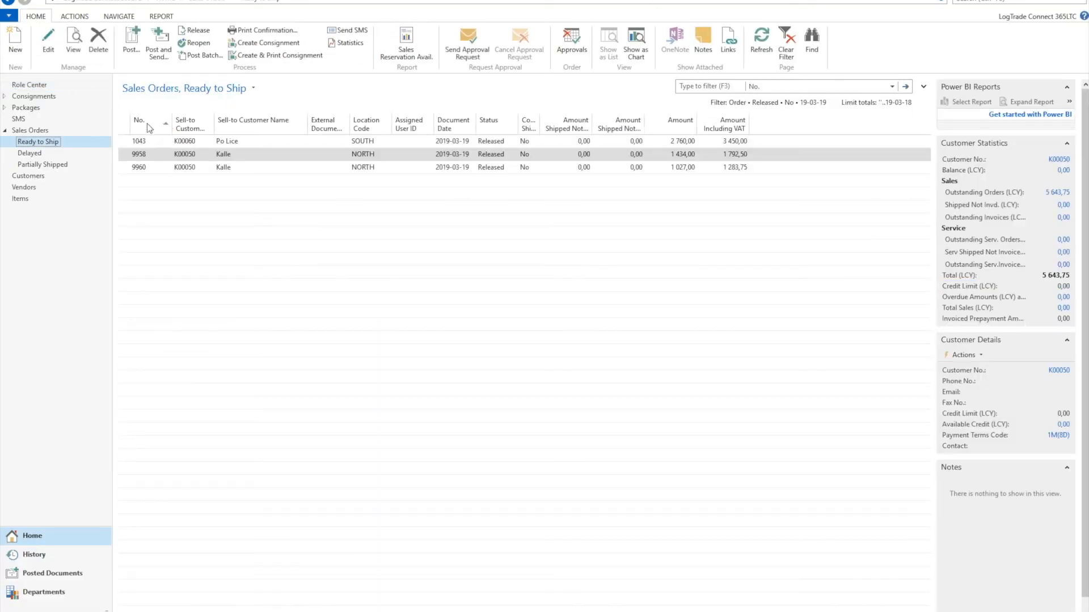
{"action": "left_click", "coordinate": [152, 141]}
{"action": "left_click", "coordinate": [49, 43]}
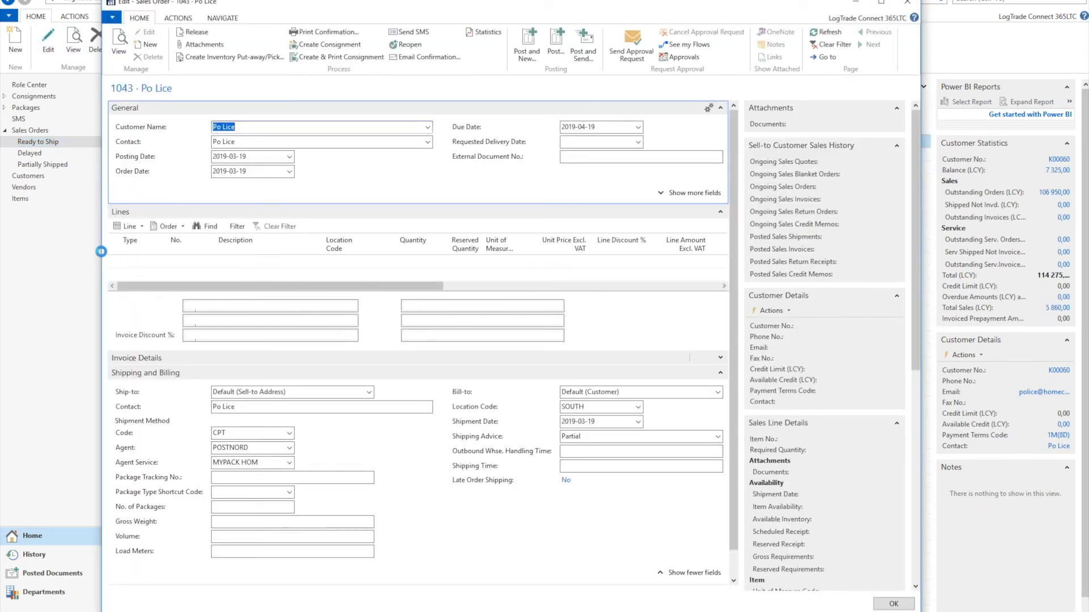
{"action": "left_click_drag", "start_coordinate": [346, 288], "coordinate": [452, 295]}
{"action": "left_click", "coordinate": [565, 262]}
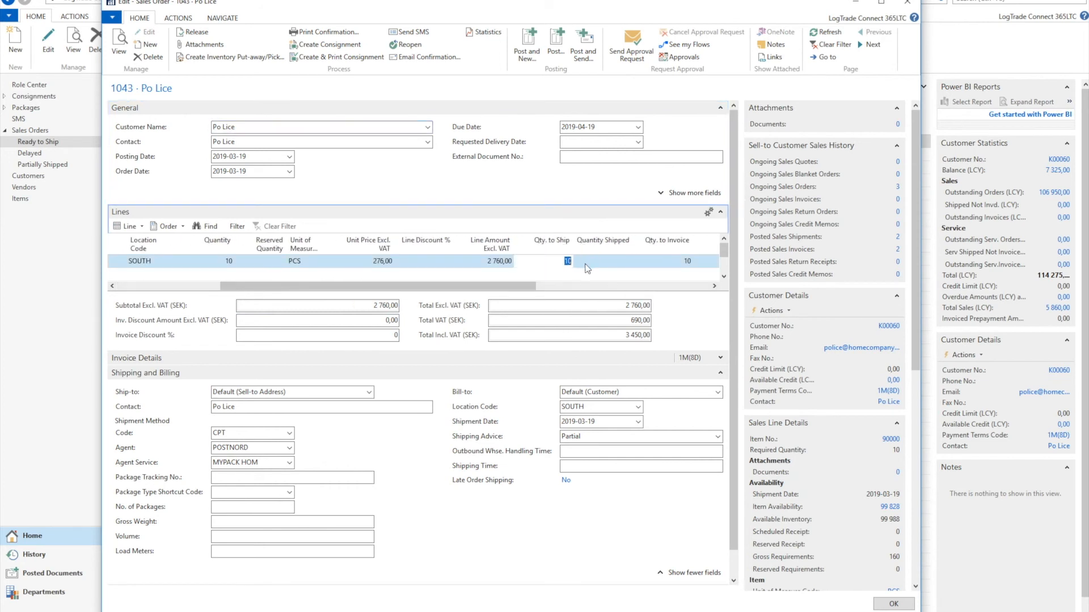
Set the sales order's package type shortcut code to BOX, and create and print its consignment
{"action": "left_click", "coordinate": [249, 492]}
{"action": "type", "text": "bo"}
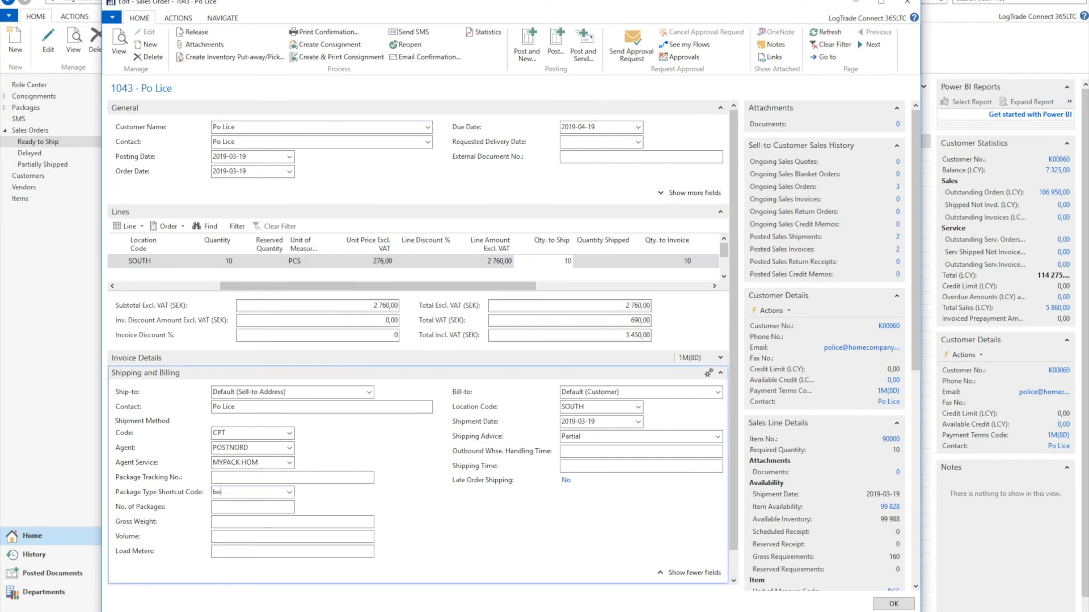
{"action": "type", "text": "x"}
{"action": "key", "text": "Tab"}
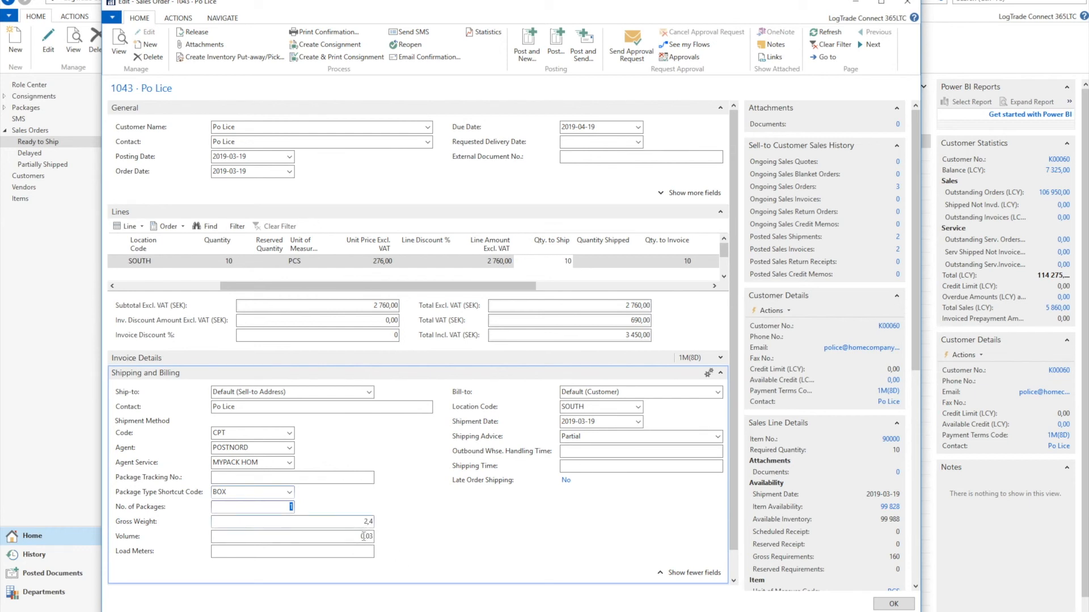
{"action": "left_click", "coordinate": [363, 63]}
{"action": "left_click", "coordinate": [514, 325]}
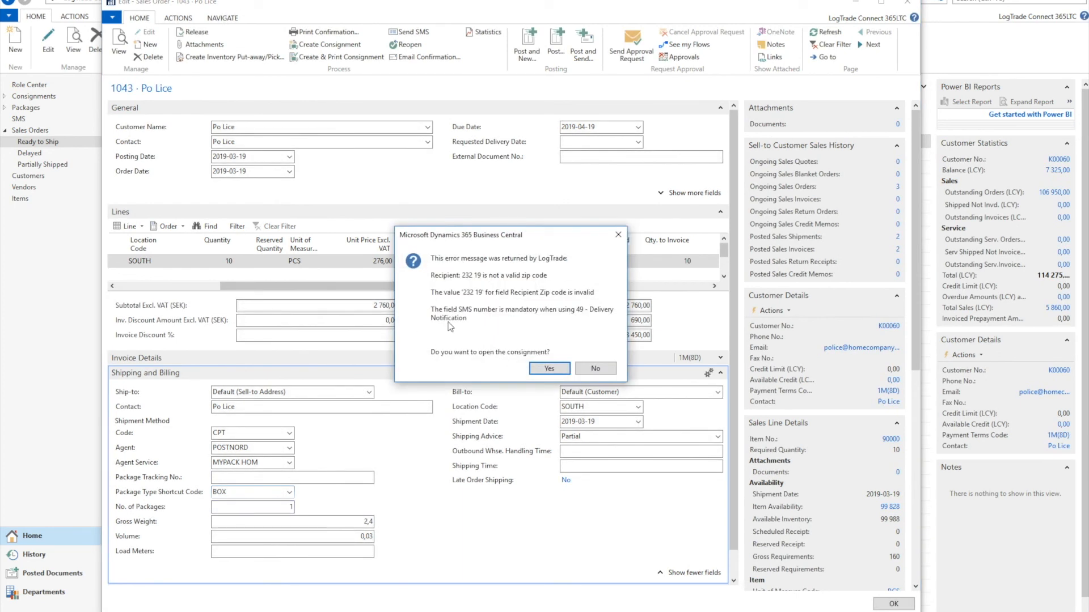
Open the failed consignment, correct its delivery post code and enter the recipient's delivery mobile phone number
{"action": "left_click", "coordinate": [567, 372]}
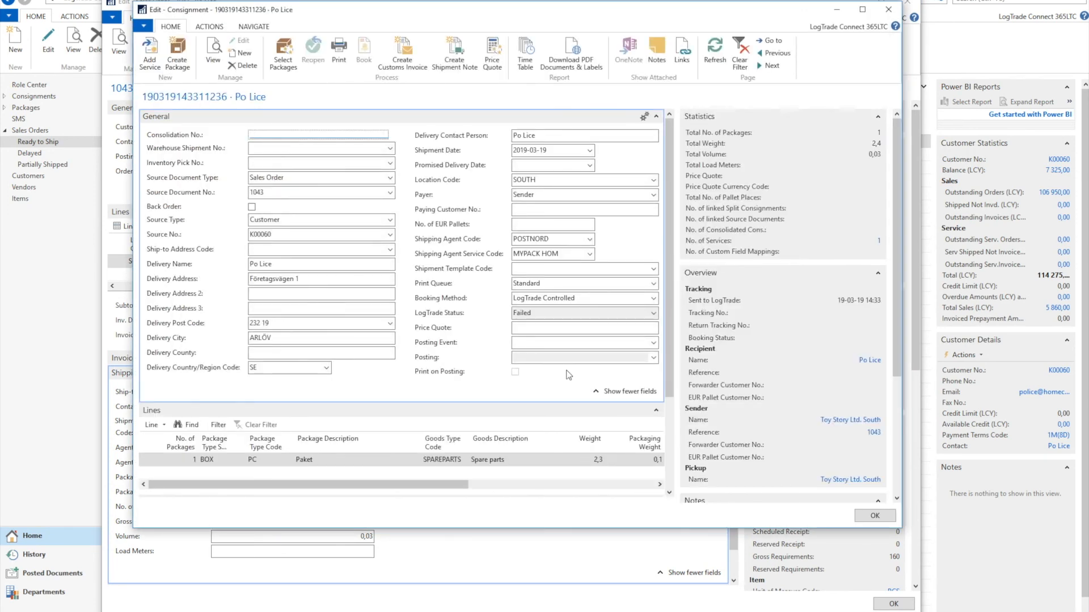
{"action": "left_click", "coordinate": [307, 323]}
{"action": "type", "text": "1"}
{"action": "key", "text": "Tab"}
{"action": "left_click", "coordinate": [672, 444]}
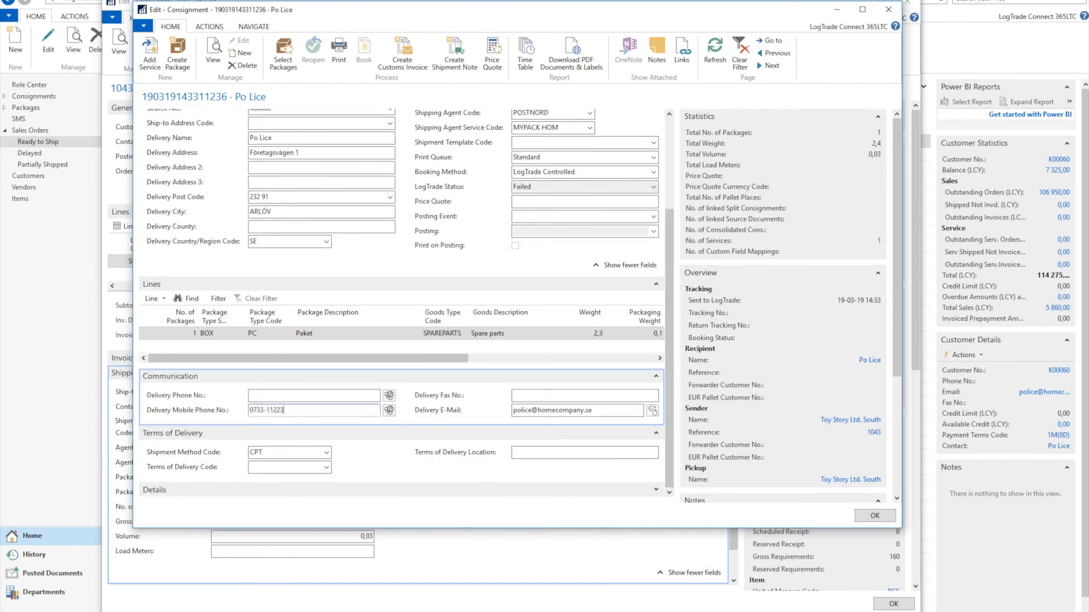
Prepare and print the corrected MyPack Home consignment, and close it
{"action": "left_click", "coordinate": [339, 49]}
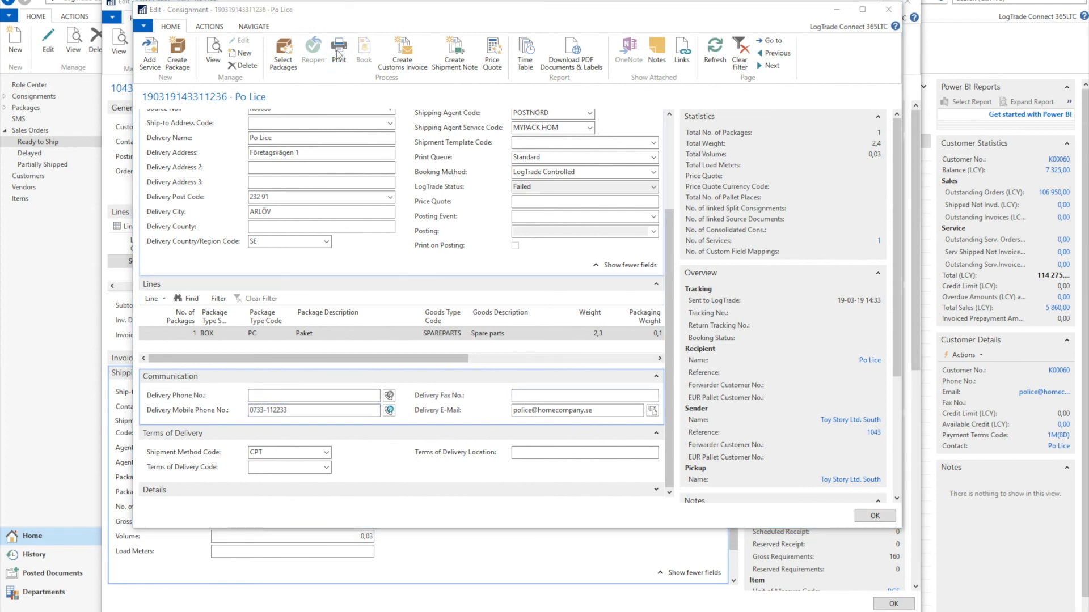
{"action": "left_click", "coordinate": [514, 286]}
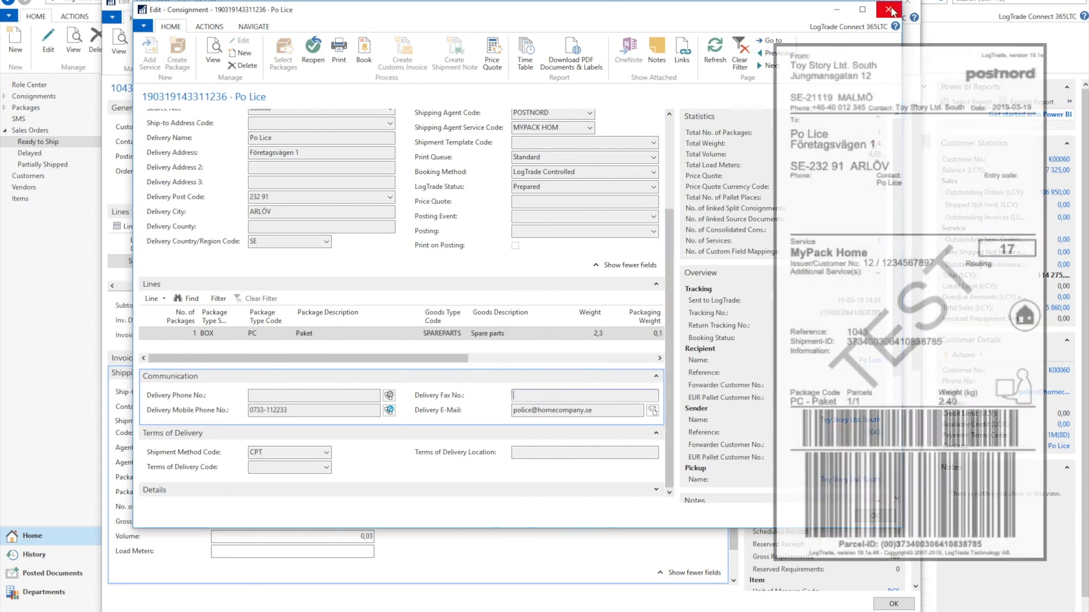
{"action": "left_click", "coordinate": [889, 10]}
Post the SOUTH sales order with Ship and Invoice, without opening the posted invoice
{"action": "left_click", "coordinate": [561, 48]}
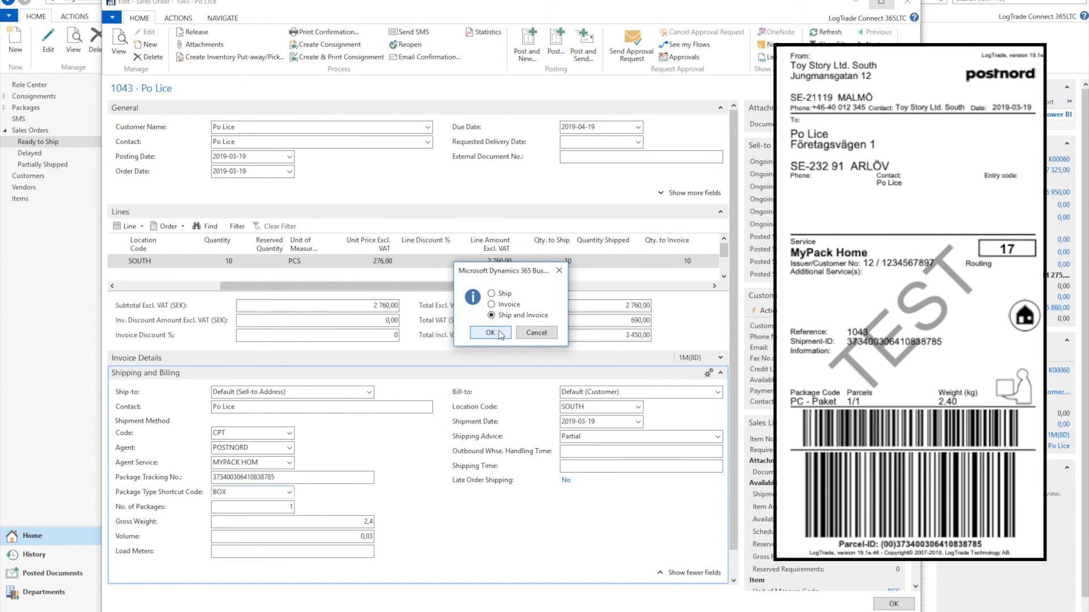
{"action": "left_click", "coordinate": [500, 334]}
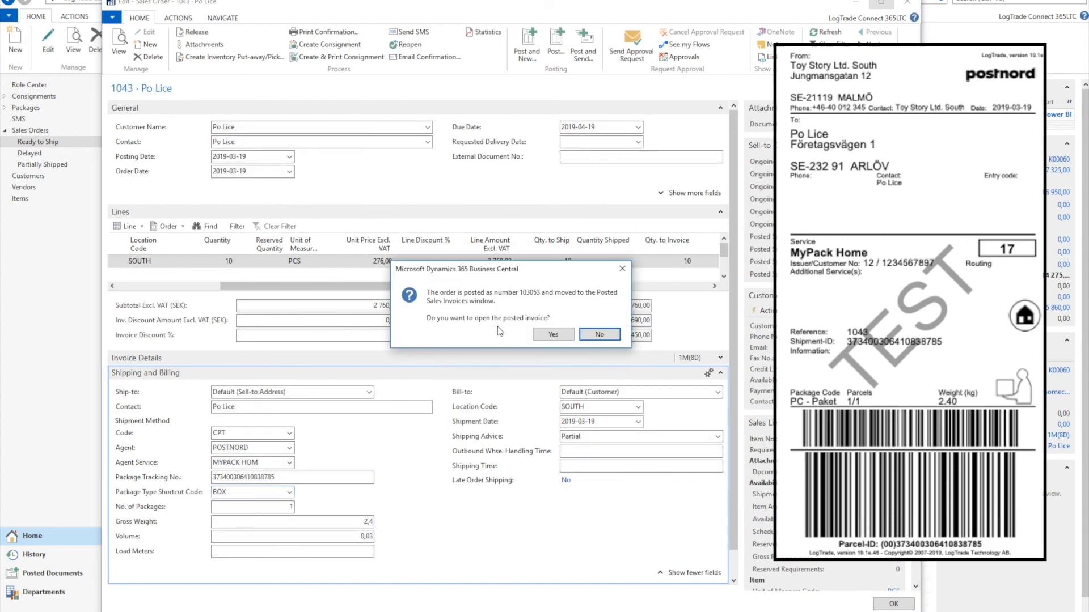
{"action": "left_click", "coordinate": [596, 336]}
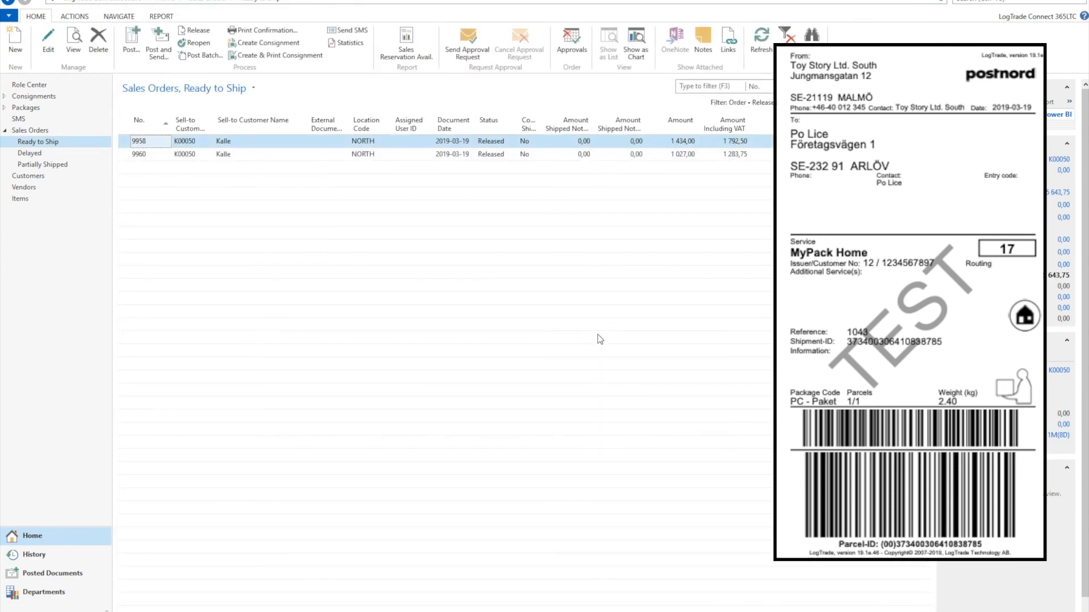